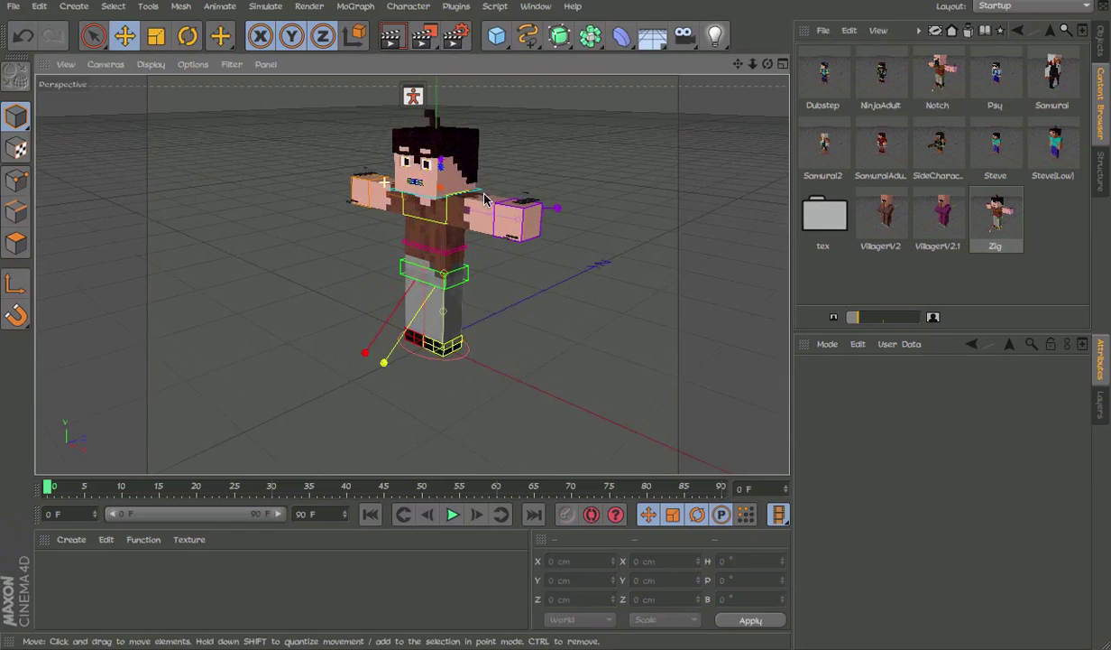
# Zoom in and test-rotate the character's head side to side, then undo the tilt.
pyautogui.scroll(1, 433, 176)
pyautogui.scroll(2, 451, 179)
pyautogui.scroll(1, 469, 180)
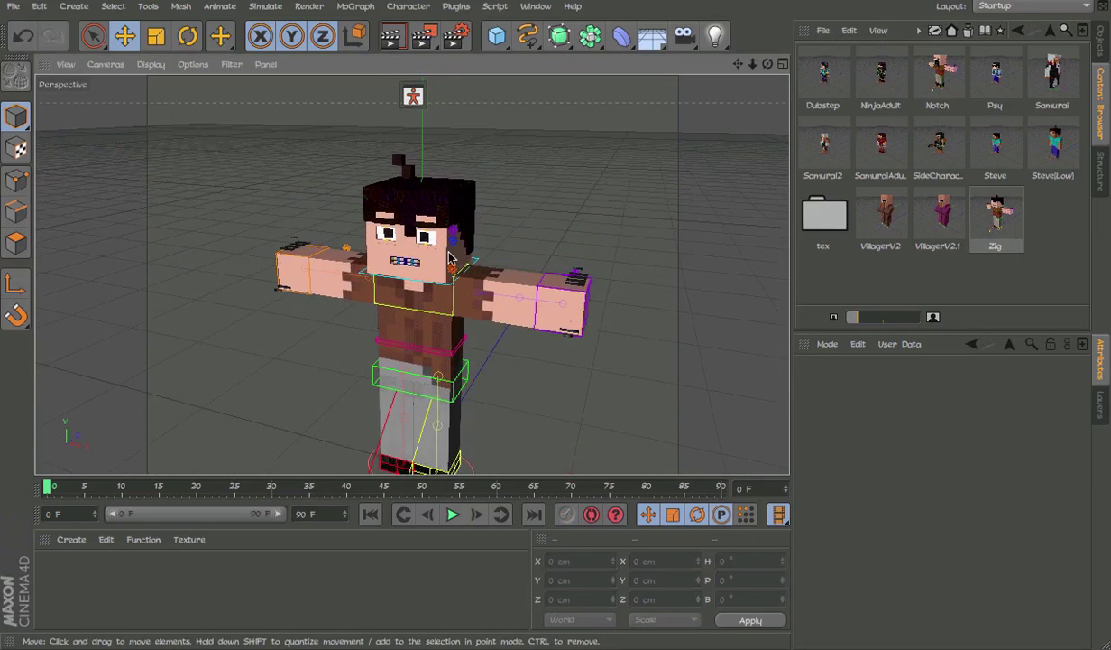
pyautogui.scroll(2, 469, 199)
pyautogui.scroll(3, 476, 187)
pyautogui.keyDown('alt'); pyautogui.moveTo(568, 205); pyautogui.dragTo(495, 343); pyautogui.keyUp('alt')
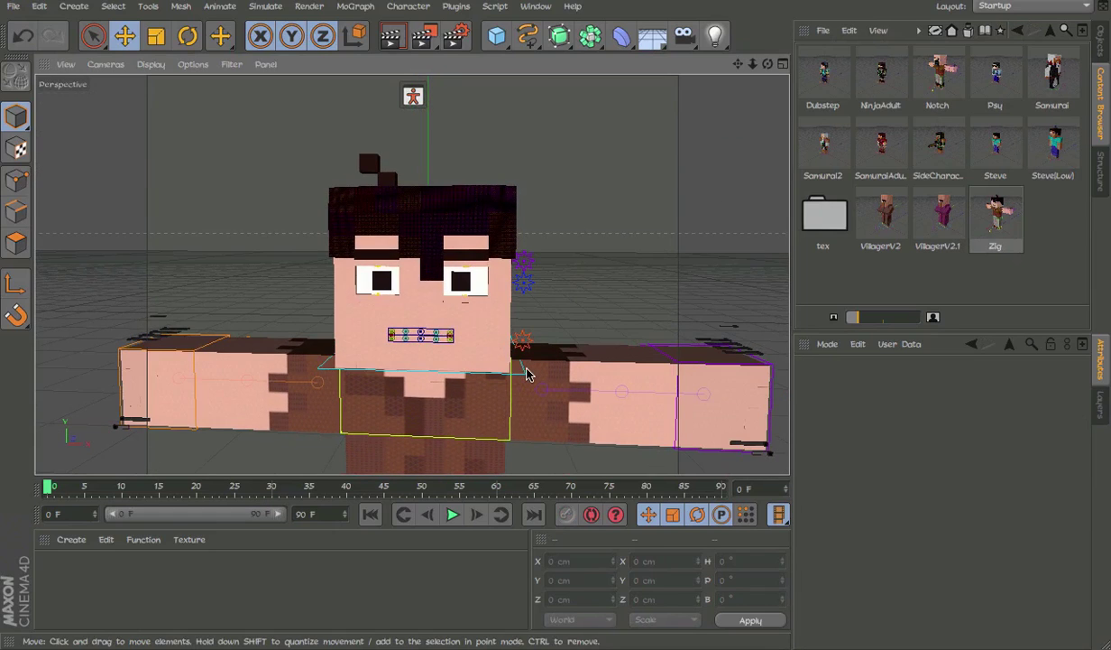
pyautogui.press('r')
pyautogui.moveTo(514, 361)
pyautogui.mouseDown()
pyautogui.moveTo(488, 339)
pyautogui.moveTo(496, 347)
pyautogui.moveTo(499, 316)
pyautogui.moveTo(510, 326)
pyautogui.moveTo(495, 253)
pyautogui.moveTo(519, 318)
pyautogui.mouseUp()
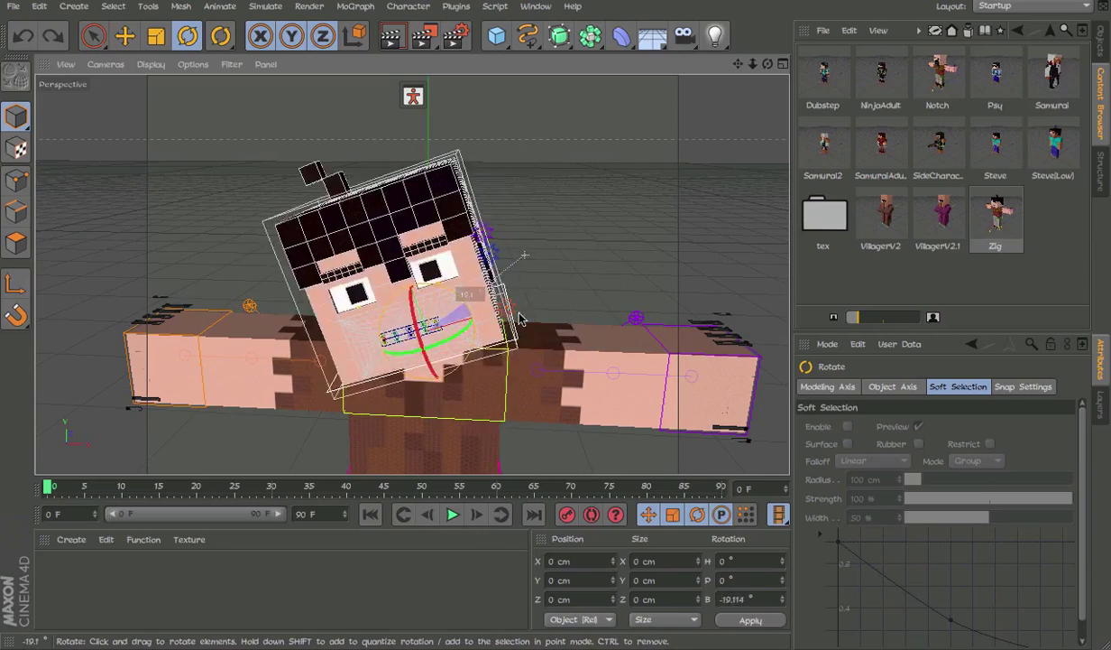
pyautogui.moveTo(519, 318); pyautogui.dragTo(471, 370)
pyautogui.hotkey('ctrl', 'z')
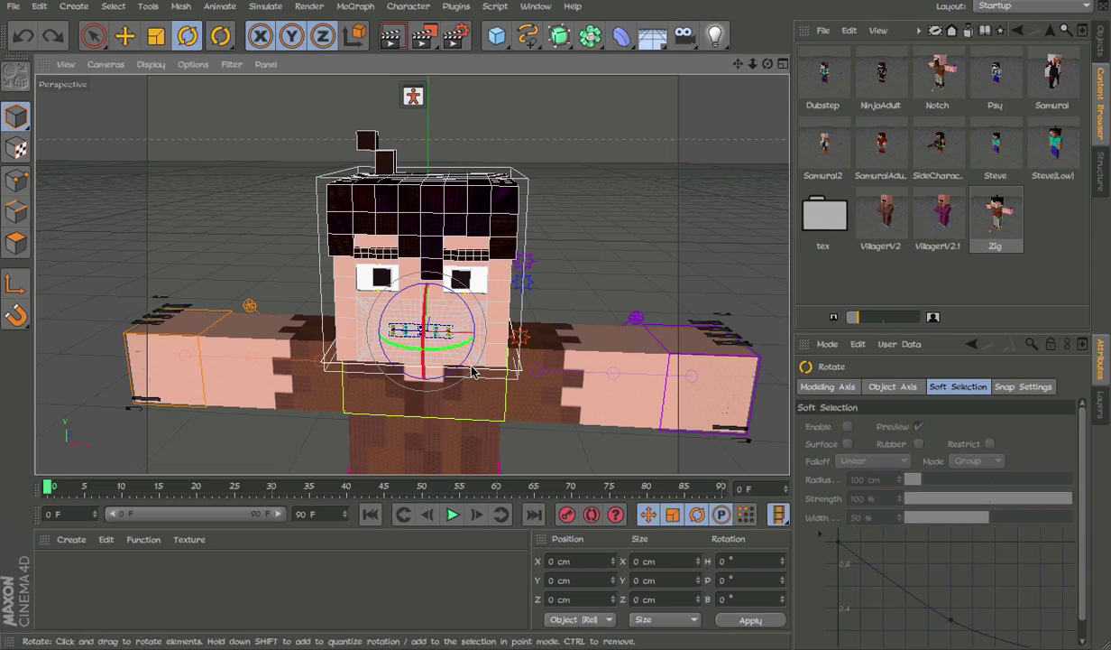
# Orbit around the character, then close the project without saving.
pyautogui.keyDown('alt'); pyautogui.moveTo(498, 330); pyautogui.dragTo(410, 320); pyautogui.keyUp('alt')
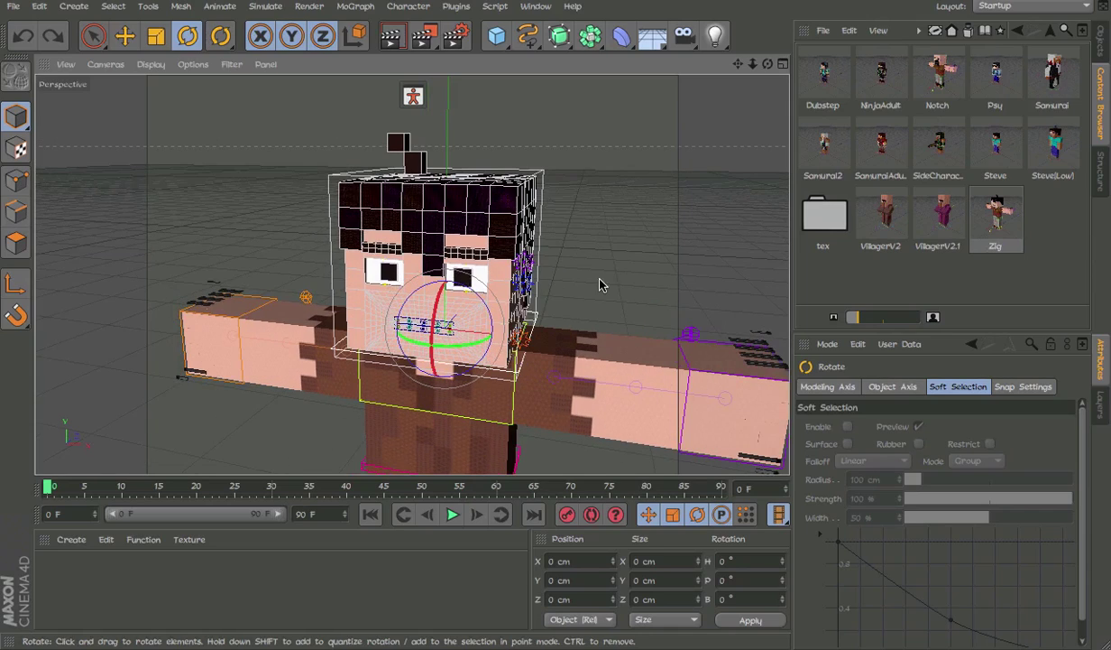
pyautogui.moveTo(602, 285)
pyautogui.keyDown('alt'); pyautogui.mouseDown()
pyautogui.moveTo(569, 246)
pyautogui.moveTo(722, 246)
pyautogui.moveTo(581, 239)
pyautogui.moveTo(638, 249)
pyautogui.moveTo(618, 240)
pyautogui.moveTo(669, 179)
pyautogui.moveTo(509, 268)
pyautogui.moveTo(578, 312)
pyautogui.moveTo(612, 276)
pyautogui.mouseUp(); pyautogui.keyUp('alt')
pyautogui.moveTo(431, 269)
pyautogui.keyDown('alt'); pyautogui.mouseDown()
pyautogui.moveTo(521, 233)
pyautogui.moveTo(470, 216)
pyautogui.mouseUp(); pyautogui.keyUp('alt')
pyautogui.press('super+w')
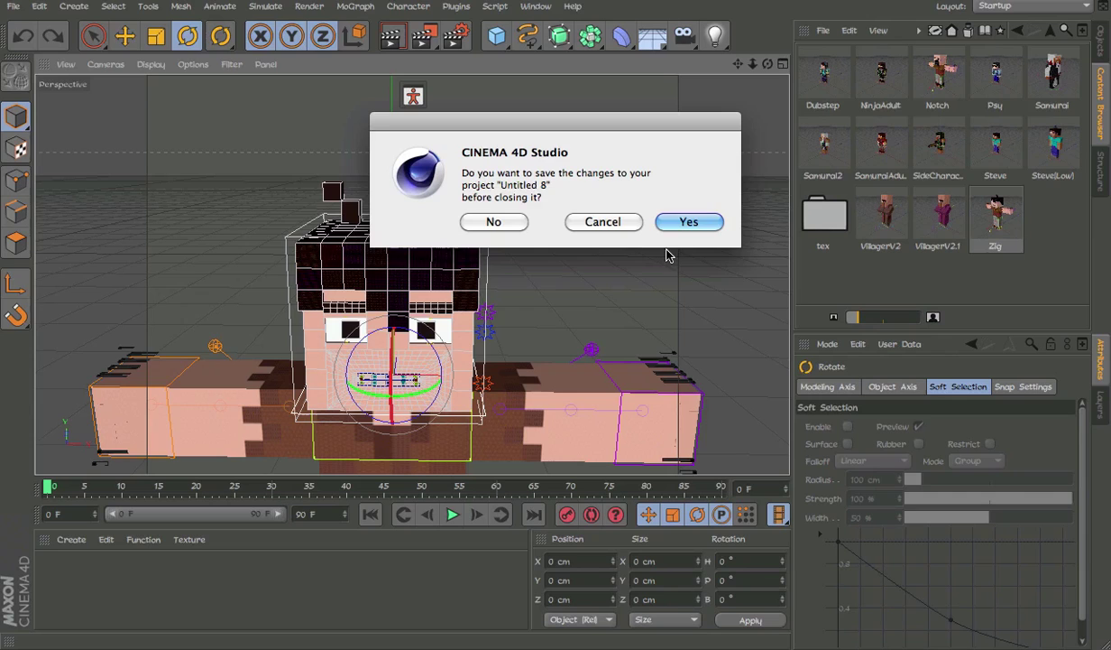
pyautogui.click(470, 225)
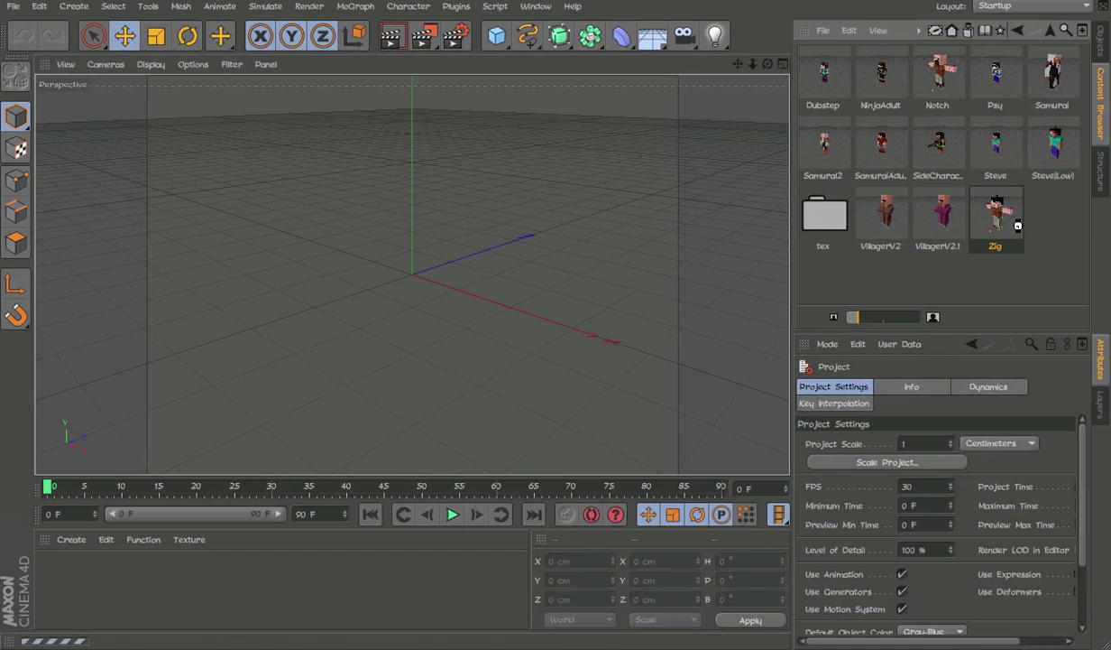
pyautogui.moveTo(988, 225); pyautogui.dragTo(519, 190)
pyautogui.scroll(5, 390, 191)
pyautogui.scroll(5, 390, 191)
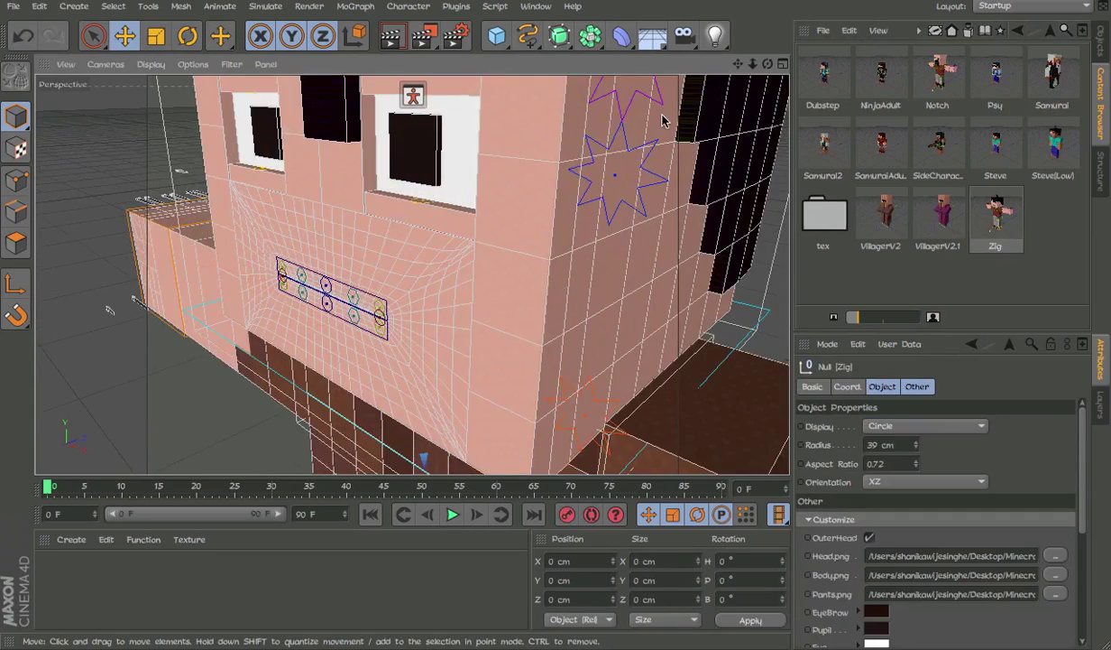
pyautogui.moveTo(390, 191)
pyautogui.keyDown('alt'); pyautogui.mouseDown()
pyautogui.moveTo(507, 86)
pyautogui.moveTo(574, 120)
pyautogui.mouseUp(); pyautogui.keyUp('alt')
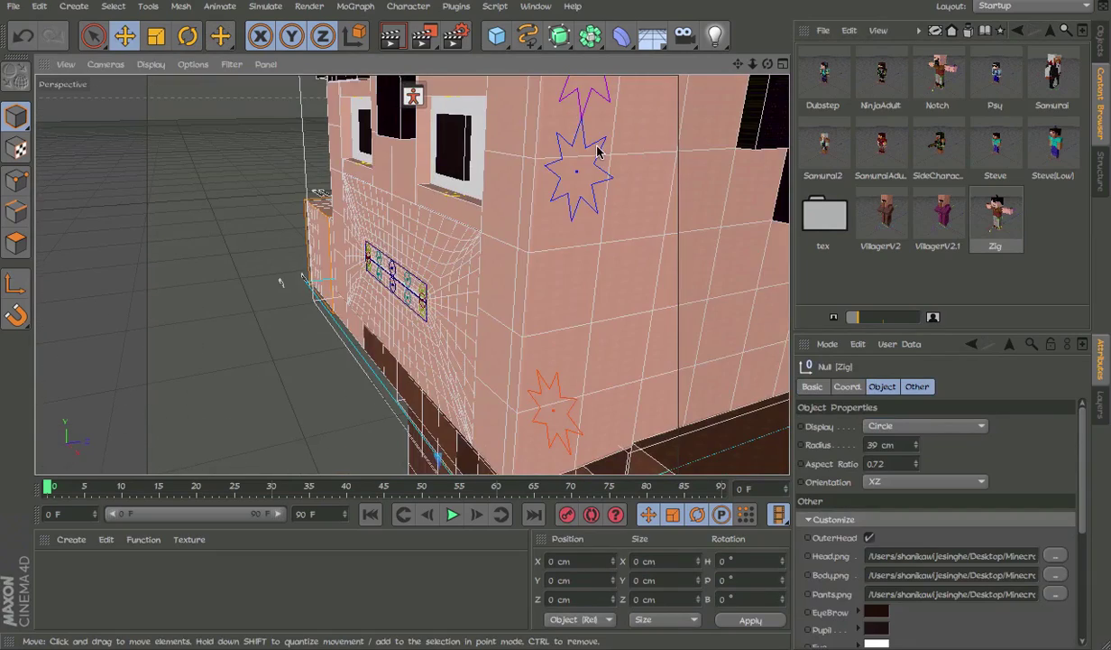
pyautogui.click(597, 152)
pyautogui.keyDown('alt'); pyautogui.moveTo(497, 129); pyautogui.dragTo(411, 272); pyautogui.keyUp('alt')
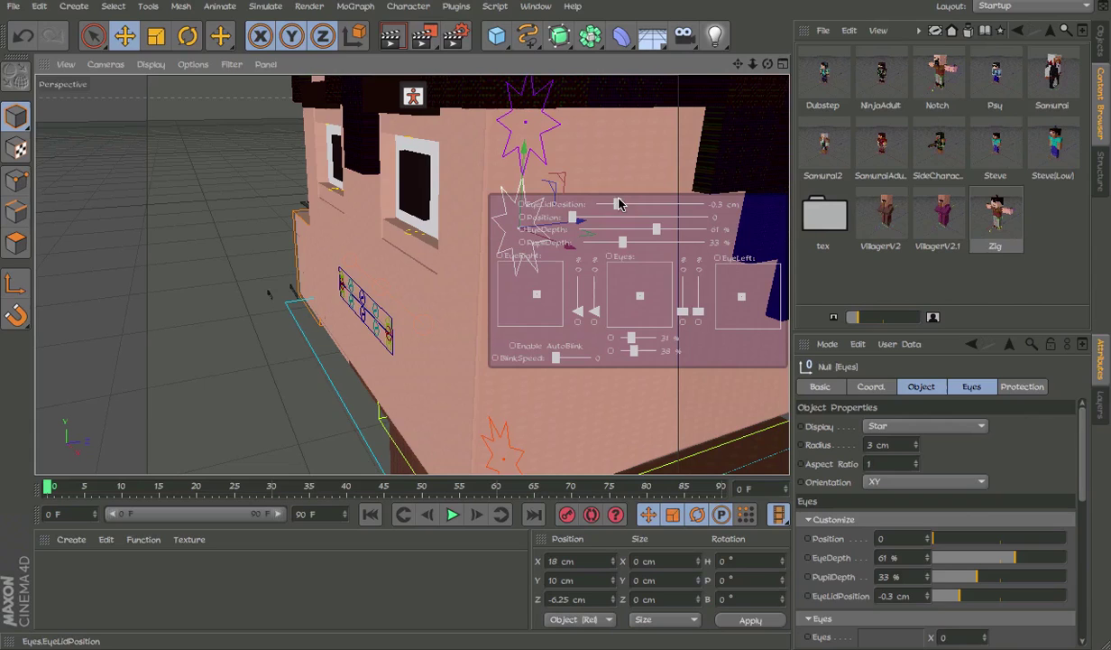
pyautogui.moveTo(634, 338); pyautogui.dragTo(649, 323)
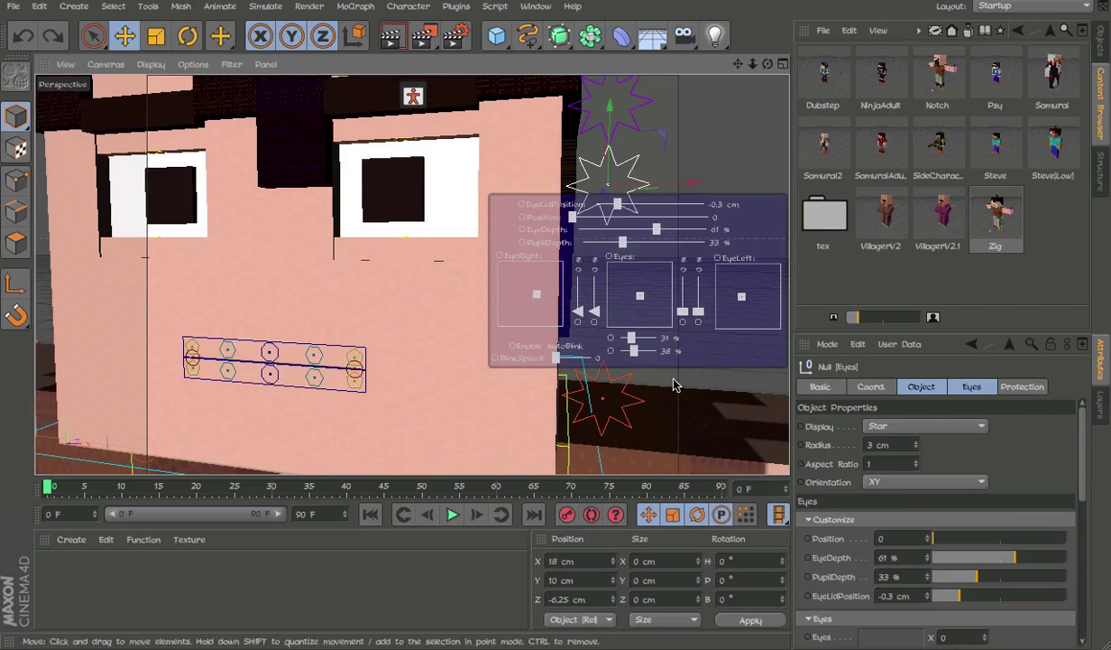
pyautogui.moveTo(637, 340)
pyautogui.mouseDown()
pyautogui.moveTo(603, 340)
pyautogui.moveTo(638, 336)
pyautogui.mouseUp()
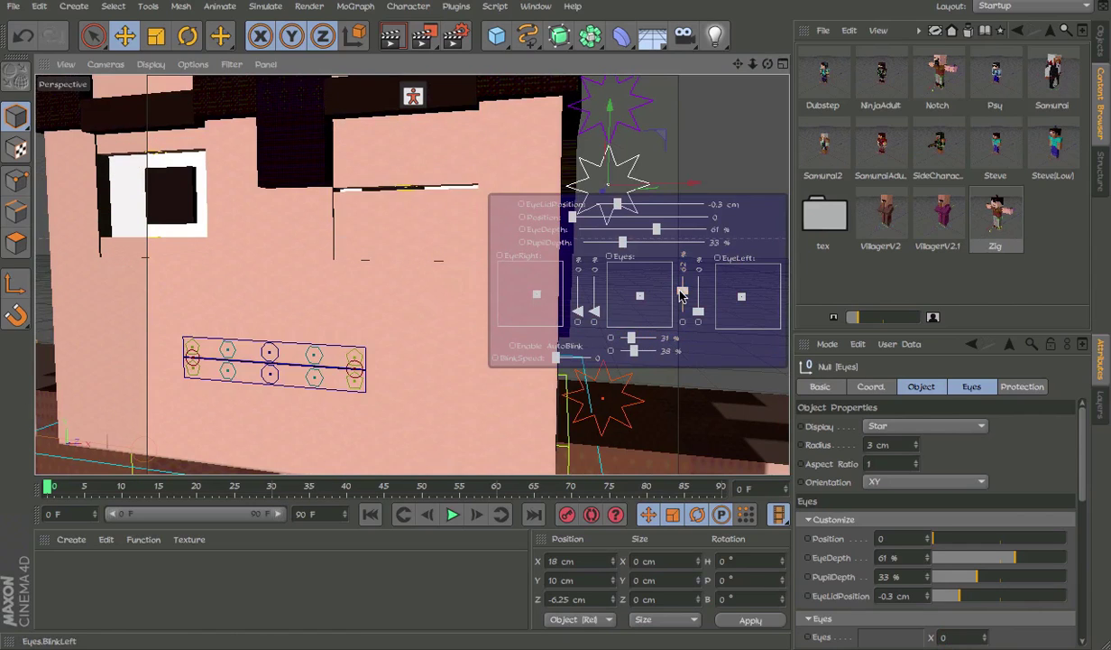
pyautogui.moveTo(424, 236)
pyautogui.keyDown('alt'); pyautogui.mouseDown()
pyautogui.moveTo(400, 232)
pyautogui.moveTo(456, 236)
pyautogui.mouseUp(); pyautogui.keyUp('alt')
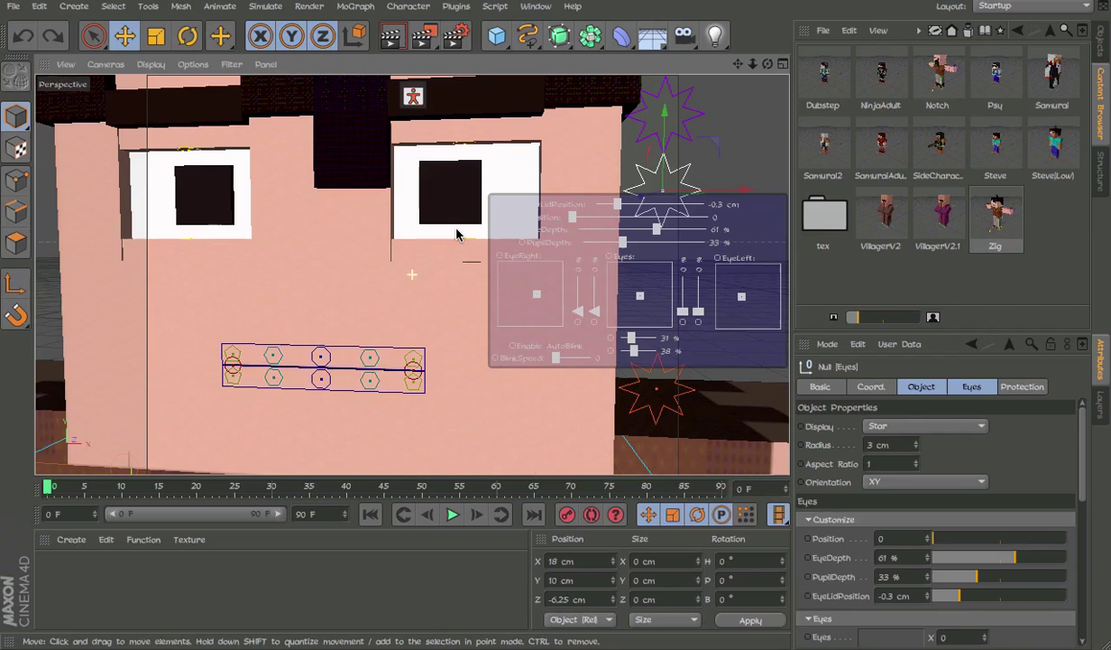
pyautogui.keyDown('alt'); pyautogui.moveTo(363, 230); pyautogui.dragTo(187, 253); pyautogui.keyUp('alt')
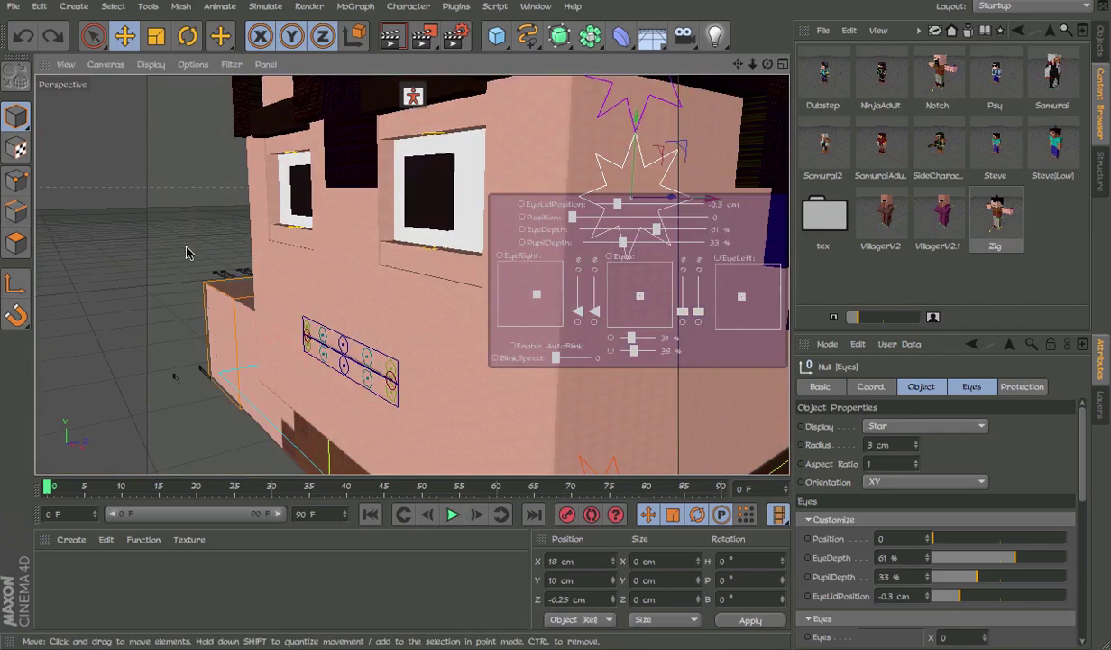
pyautogui.keyDown('alt'); pyautogui.moveTo(427, 200); pyautogui.dragTo(397, 211); pyautogui.keyUp('alt')
pyautogui.moveTo(617, 204)
pyautogui.mouseDown()
pyautogui.moveTo(661, 205)
pyautogui.moveTo(528, 200)
pyautogui.mouseUp()
pyautogui.moveTo(606, 226)
pyautogui.mouseDown()
pyautogui.moveTo(664, 223)
pyautogui.moveTo(570, 218)
pyautogui.moveTo(702, 234)
pyautogui.moveTo(656, 230)
pyautogui.moveTo(679, 243)
pyautogui.mouseUp()
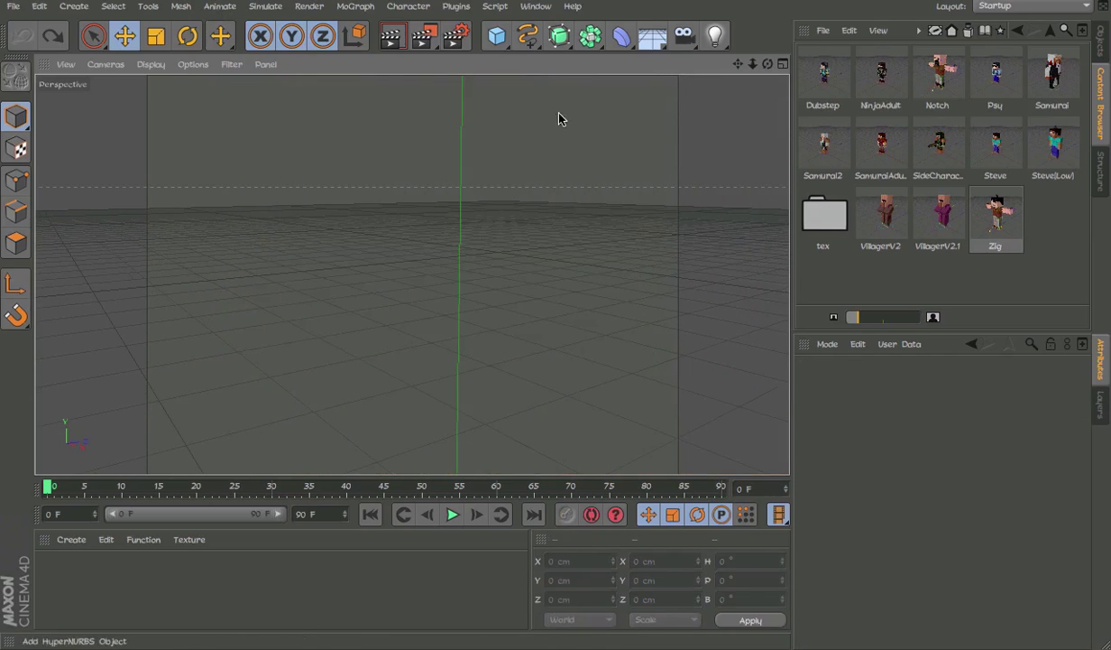
# In Front view, draw a joint chain up from the origin with the Joint Tool.
pyautogui.keyDown('alt'); pyautogui.moveTo(558, 118); pyautogui.dragTo(679, 108); pyautogui.keyUp('alt')
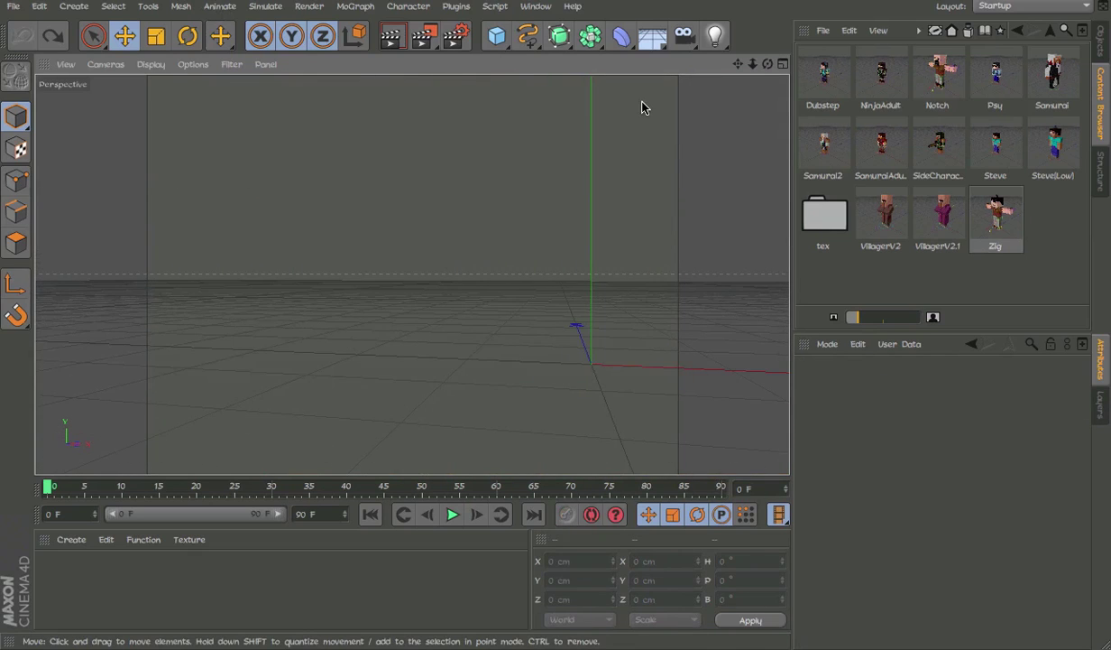
pyautogui.press('F4')
pyautogui.click(408, 6)
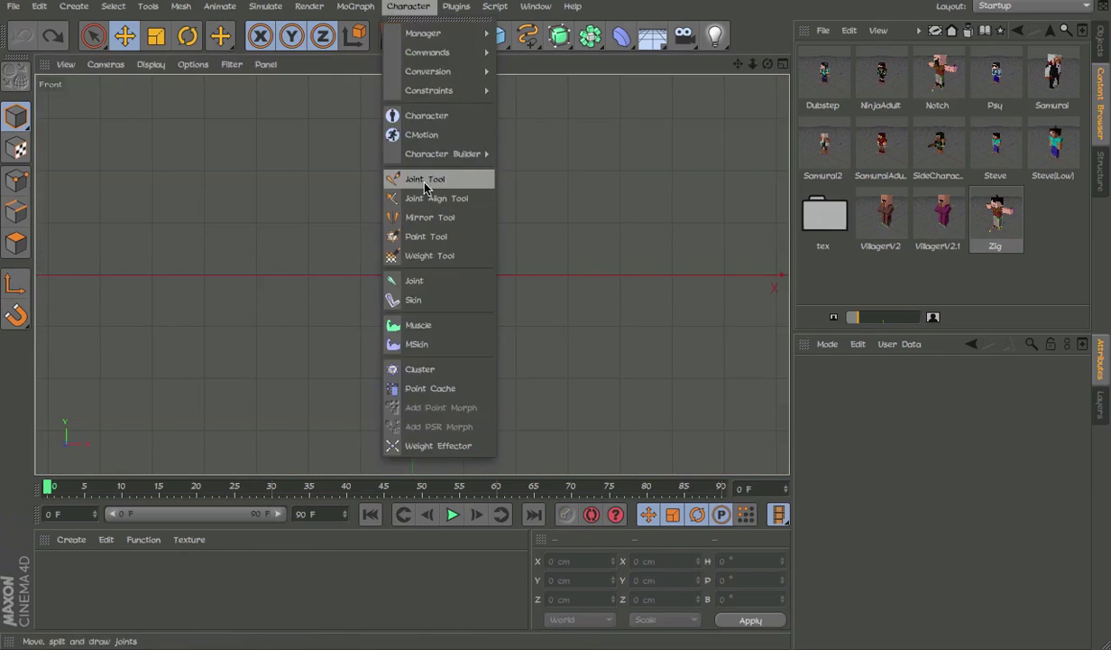
pyautogui.click(425, 181)
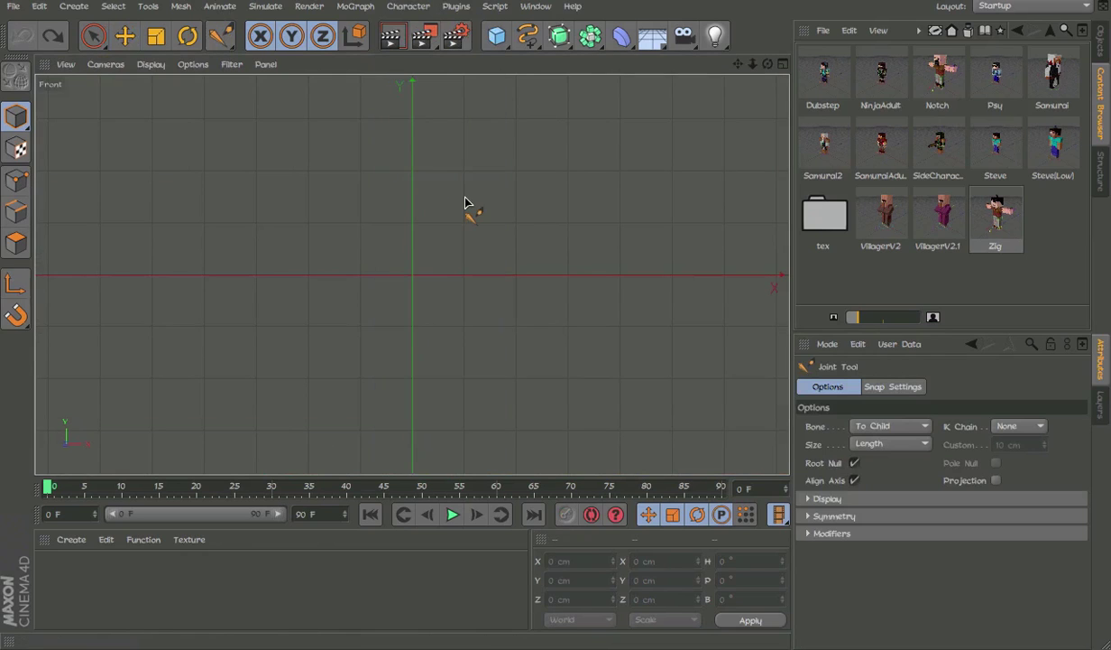
pyautogui.keyDown('ctrl'); pyautogui.click(426, 275); pyautogui.keyUp('ctrl')
# Orbit the chain in Perspective and move Joint out from under Root.
pyautogui.press('F1')
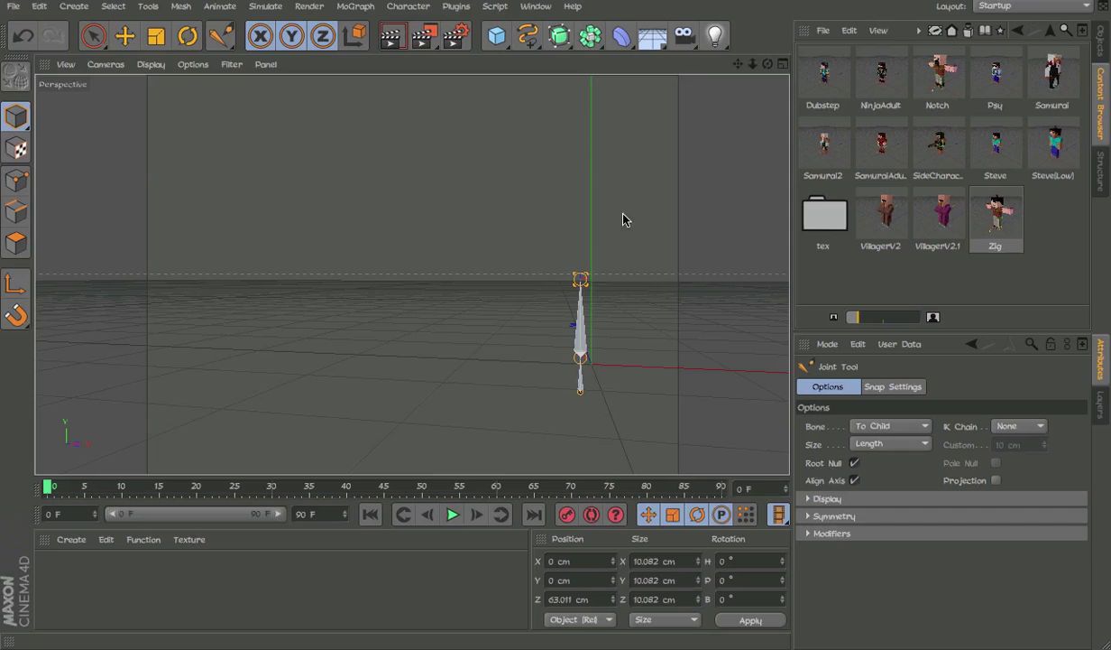
pyautogui.moveTo(629, 315)
pyautogui.keyDown('alt'); pyautogui.mouseDown()
pyautogui.moveTo(417, 350)
pyautogui.moveTo(304, 344)
pyautogui.mouseUp(); pyautogui.keyUp('alt')
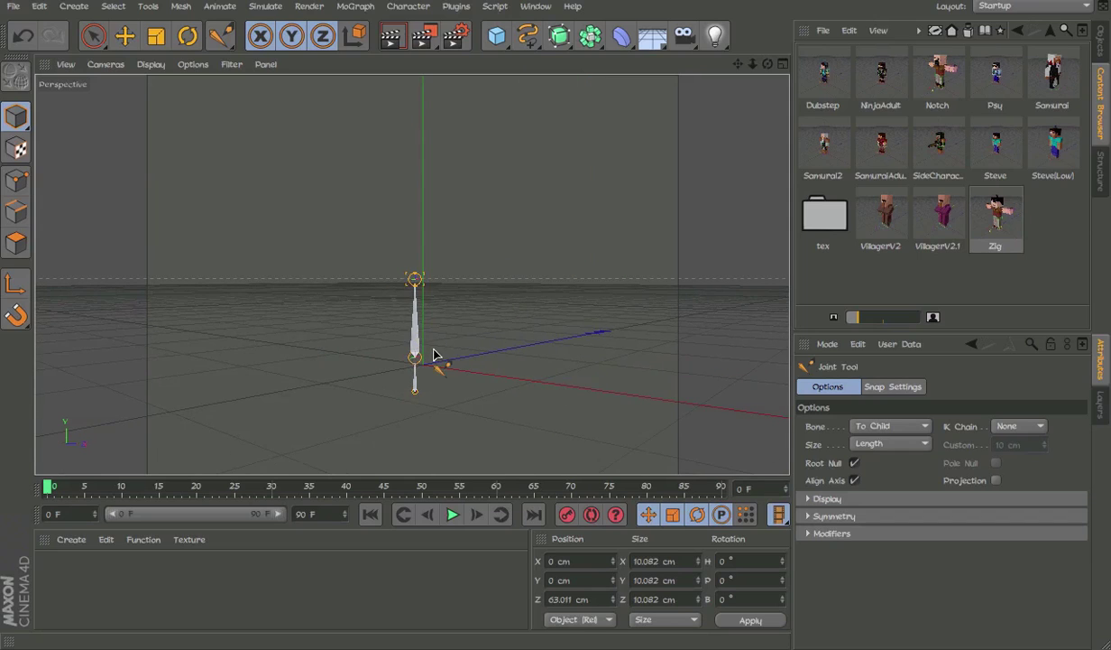
pyautogui.keyDown('alt'); pyautogui.moveTo(433, 354); pyautogui.dragTo(417, 379); pyautogui.keyUp('alt')
pyautogui.click(1103, 41)
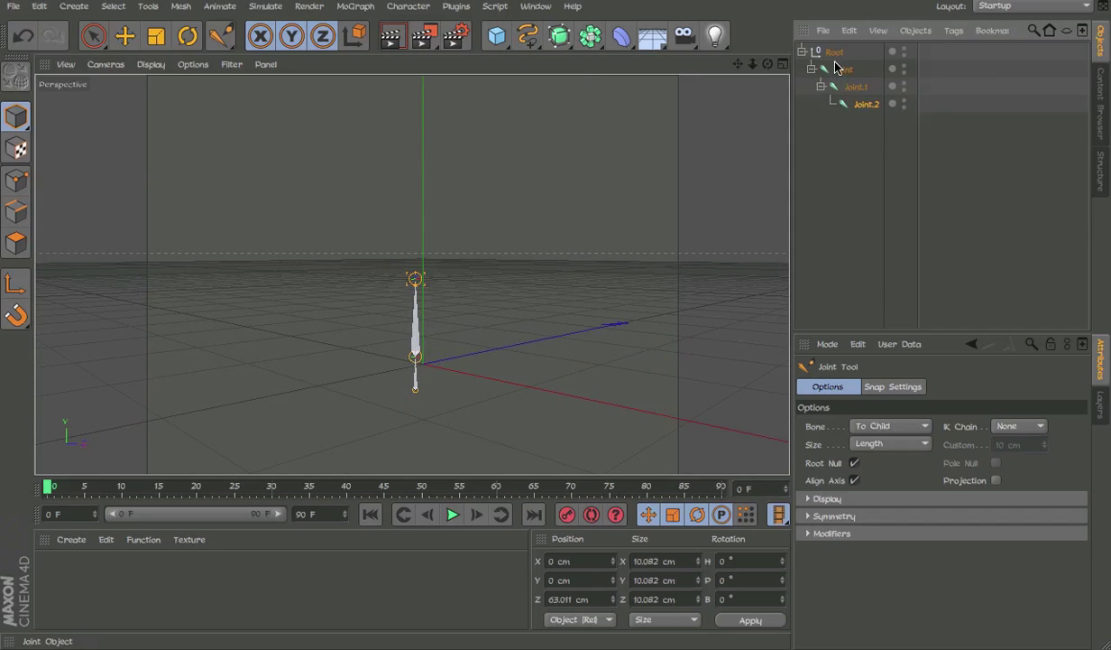
pyautogui.moveTo(838, 68); pyautogui.dragTo(841, 51)
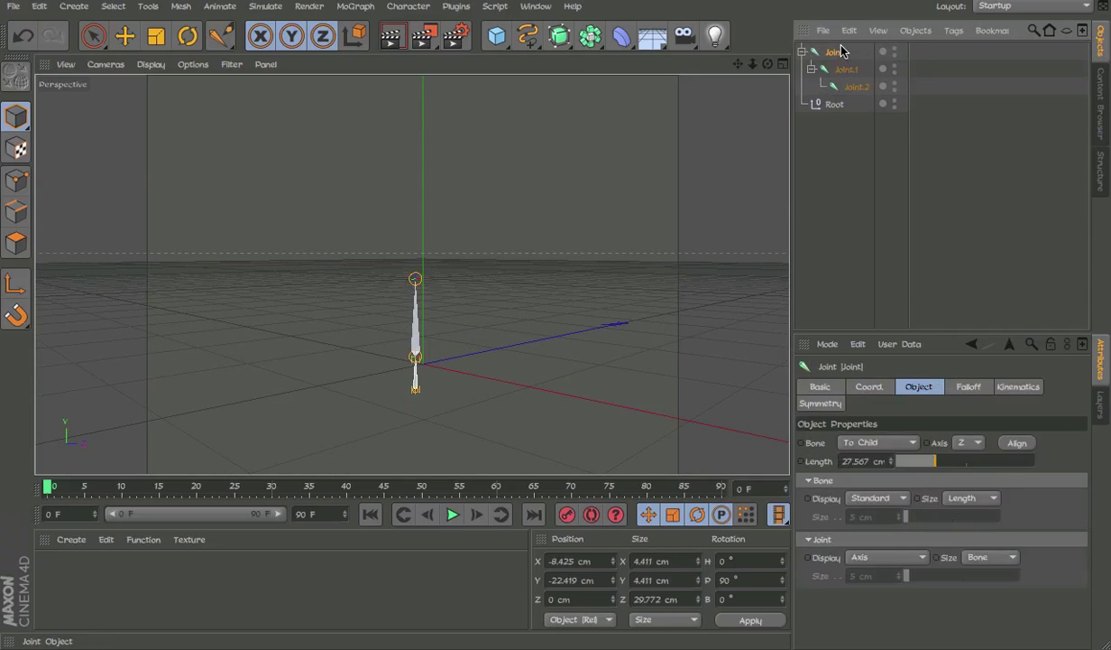
# Add an IK tag to Joint with Joint.2 as the chain's end.
pyautogui.rightClick(829, 65)
pyautogui.moveTo(882, 18)
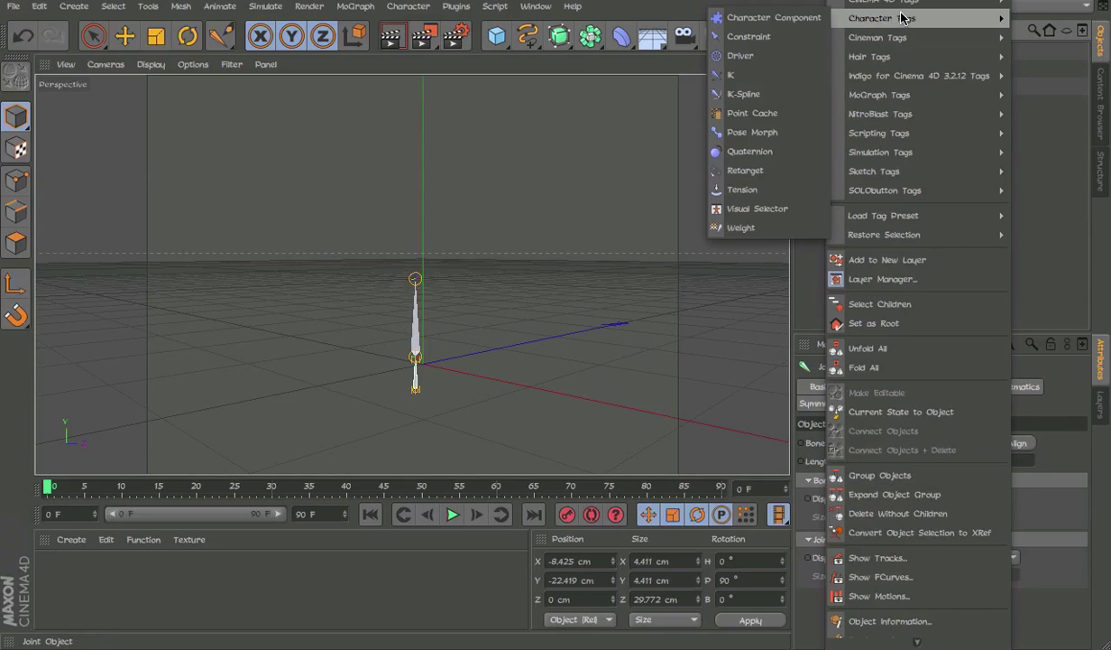
pyautogui.click(767, 73)
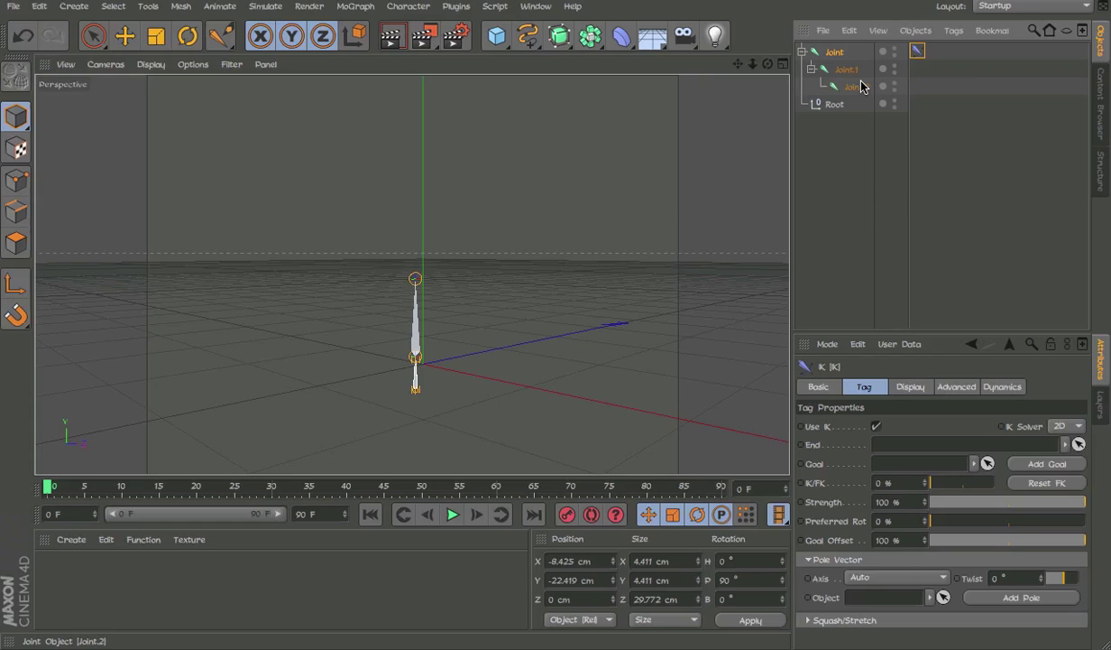
pyautogui.moveTo(902, 376); pyautogui.dragTo(908, 445)
# Toggle the IK handle line, enable IK dynamics, and select the top Joint.
pyautogui.click(909, 386)
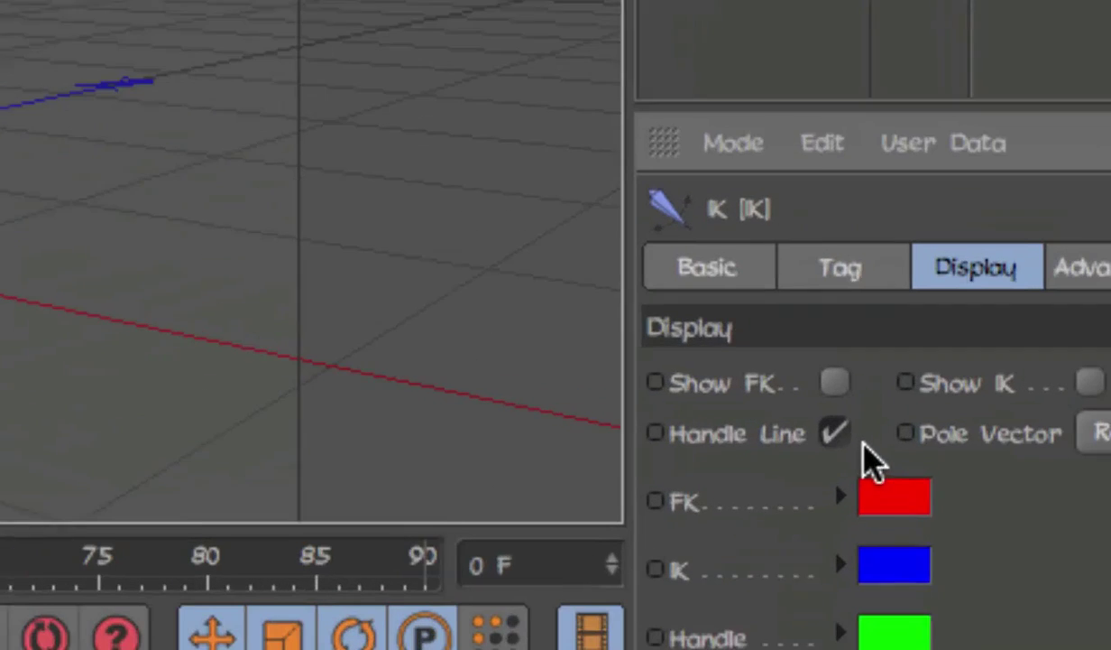
pyautogui.click(853, 442)
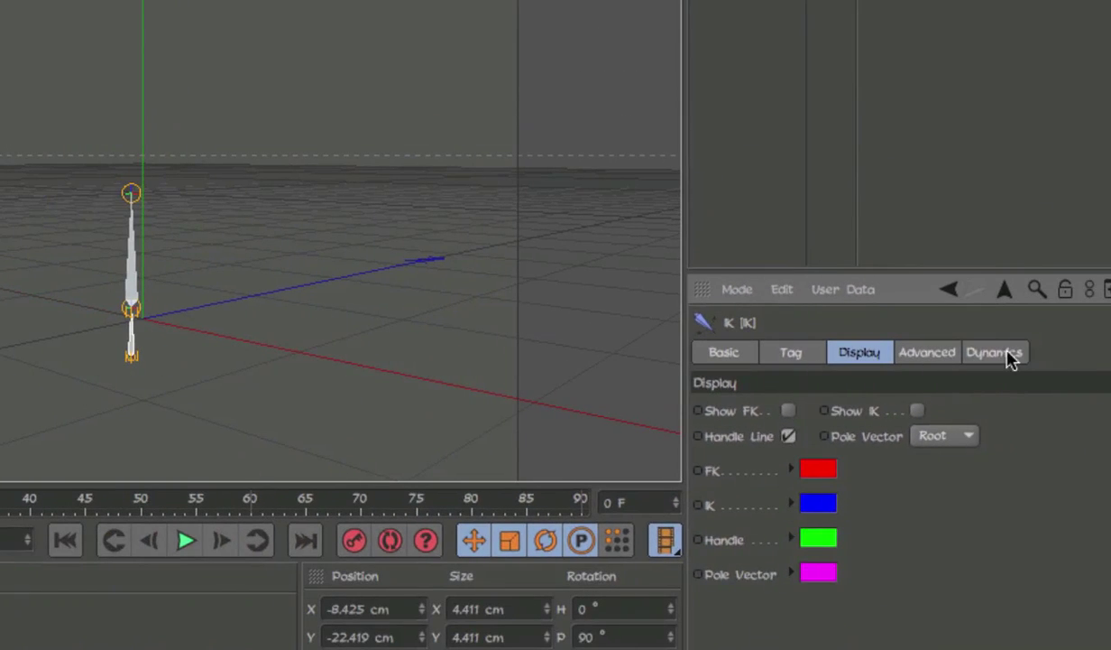
pyautogui.click(1009, 358)
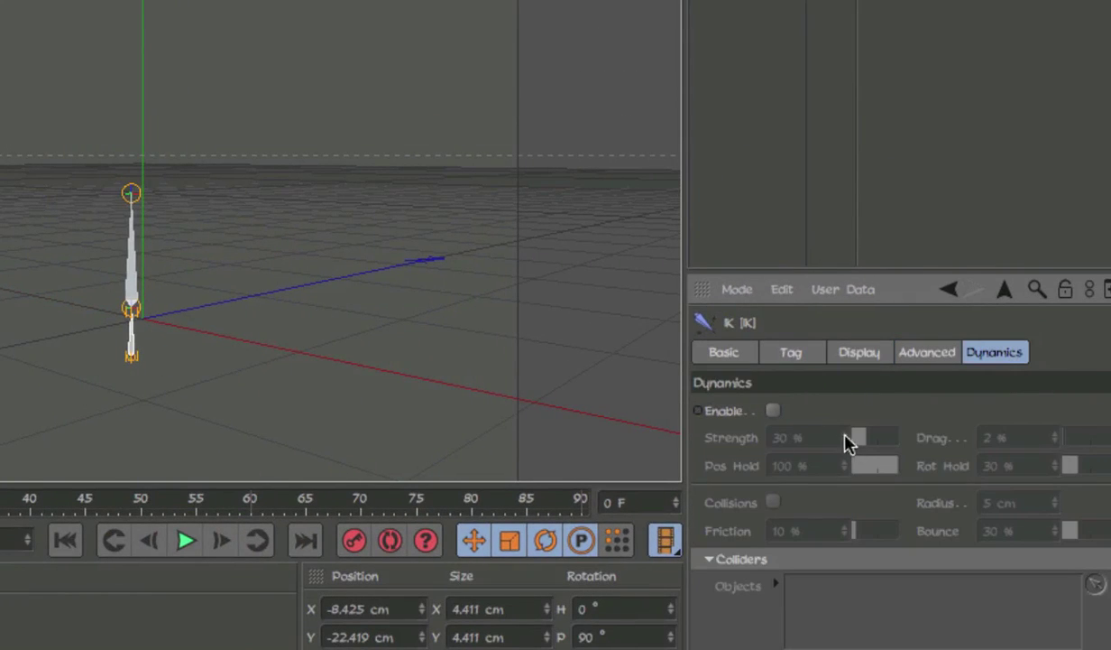
pyautogui.click(772, 410)
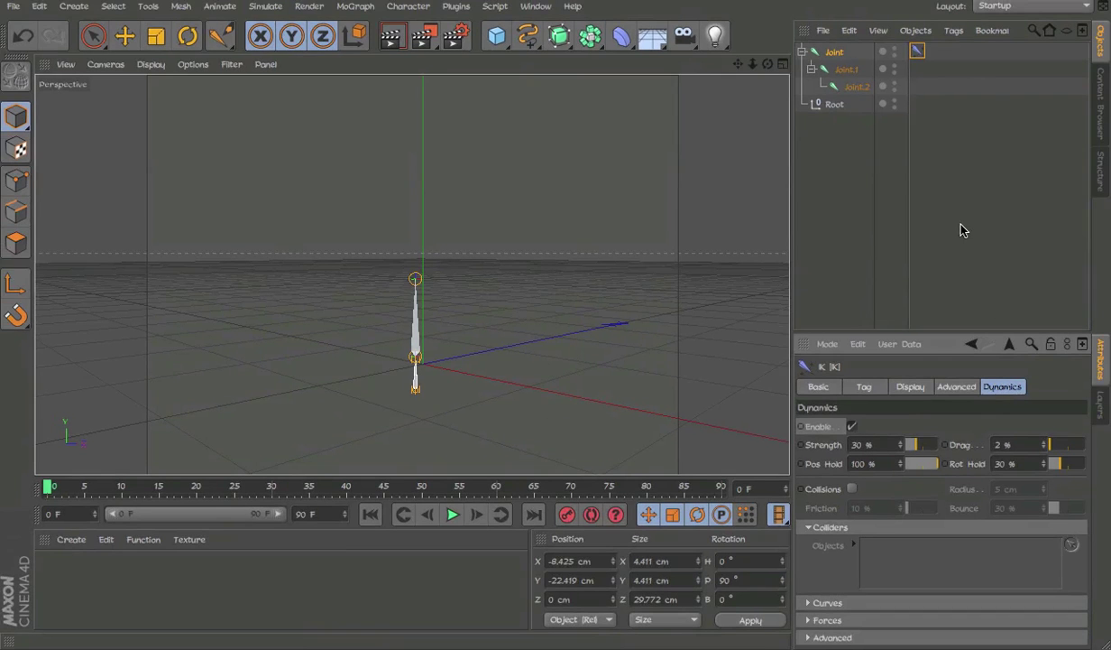
pyautogui.click(806, 31)
pyautogui.click(834, 51)
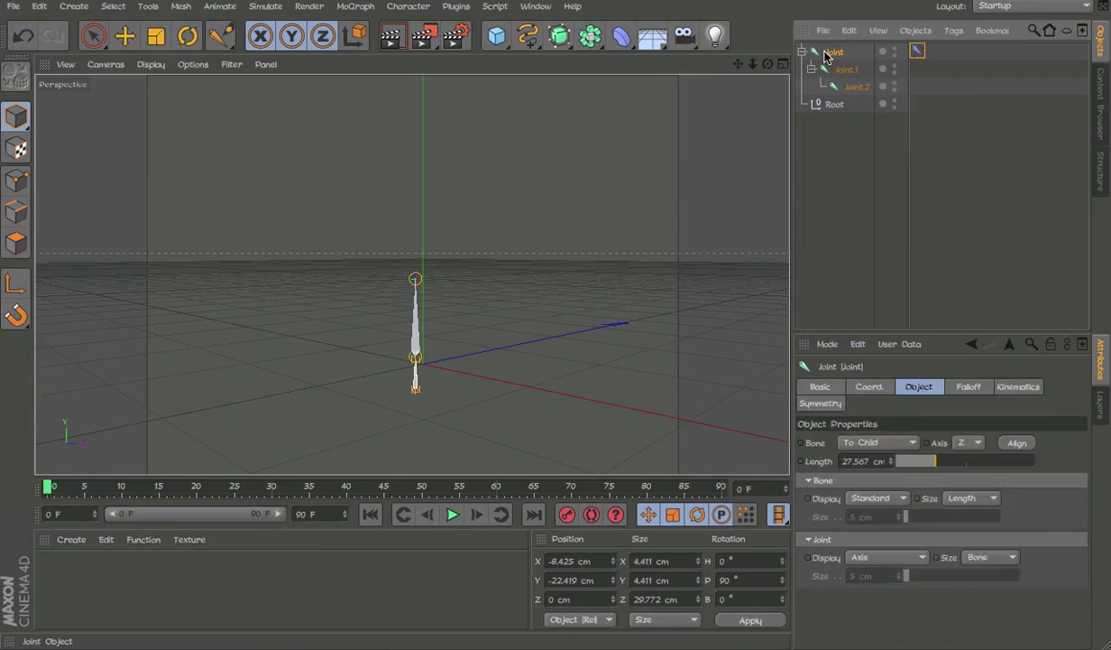
# Start playback and drag the root joint sideways so the chain swings.
pyautogui.press('e')
pyautogui.moveTo(523, 238)
pyautogui.mouseDown()
pyautogui.moveTo(634, 245)
pyautogui.moveTo(586, 203)
pyautogui.moveTo(516, 335)
pyautogui.moveTo(487, 215)
pyautogui.moveTo(576, 239)
pyautogui.mouseUp()
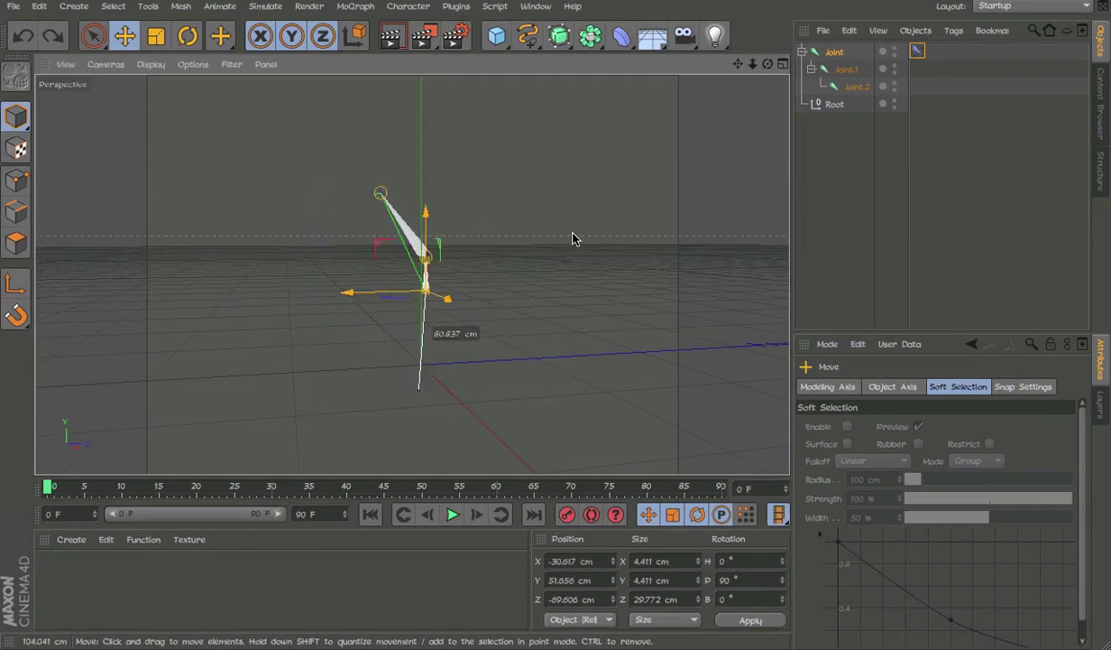
pyautogui.click(452, 514)
pyautogui.moveTo(455, 385)
pyautogui.mouseDown()
pyautogui.moveTo(313, 346)
pyautogui.moveTo(600, 324)
pyautogui.moveTo(166, 389)
pyautogui.moveTo(722, 298)
pyautogui.moveTo(758, 271)
pyautogui.mouseUp()
# Try different Rot Hold values on the IK tag, leave it at 30%, and stop playback.
pyautogui.click(917, 51)
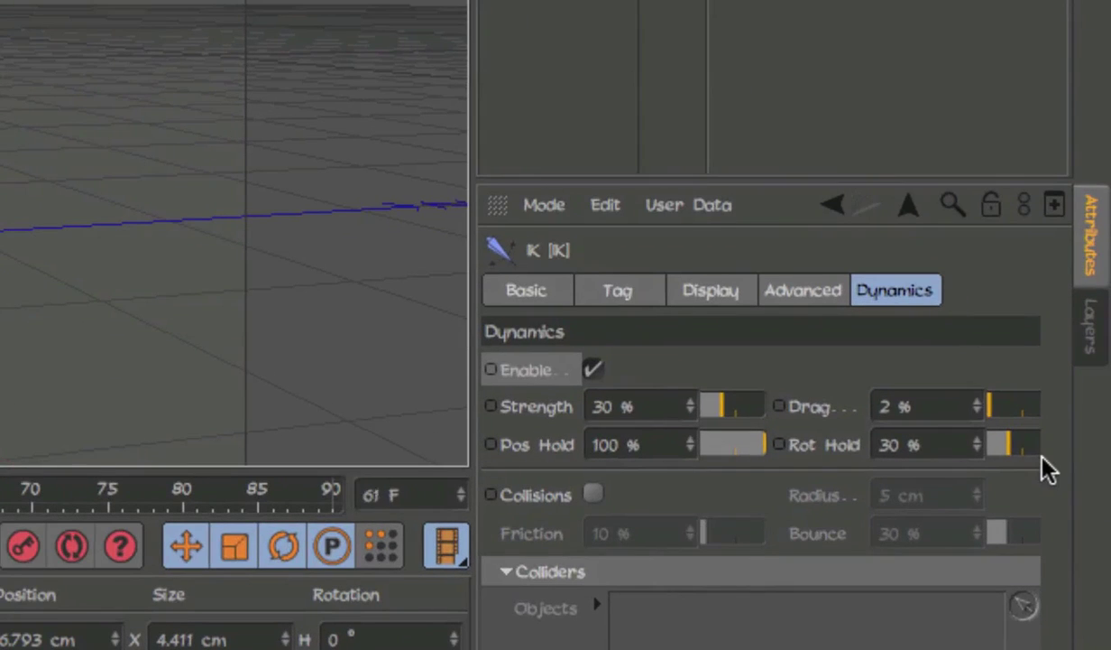
pyautogui.moveTo(1038, 444)
pyautogui.mouseDown()
pyautogui.moveTo(1036, 456)
pyautogui.moveTo(992, 456)
pyautogui.moveTo(1008, 444)
pyautogui.mouseUp()
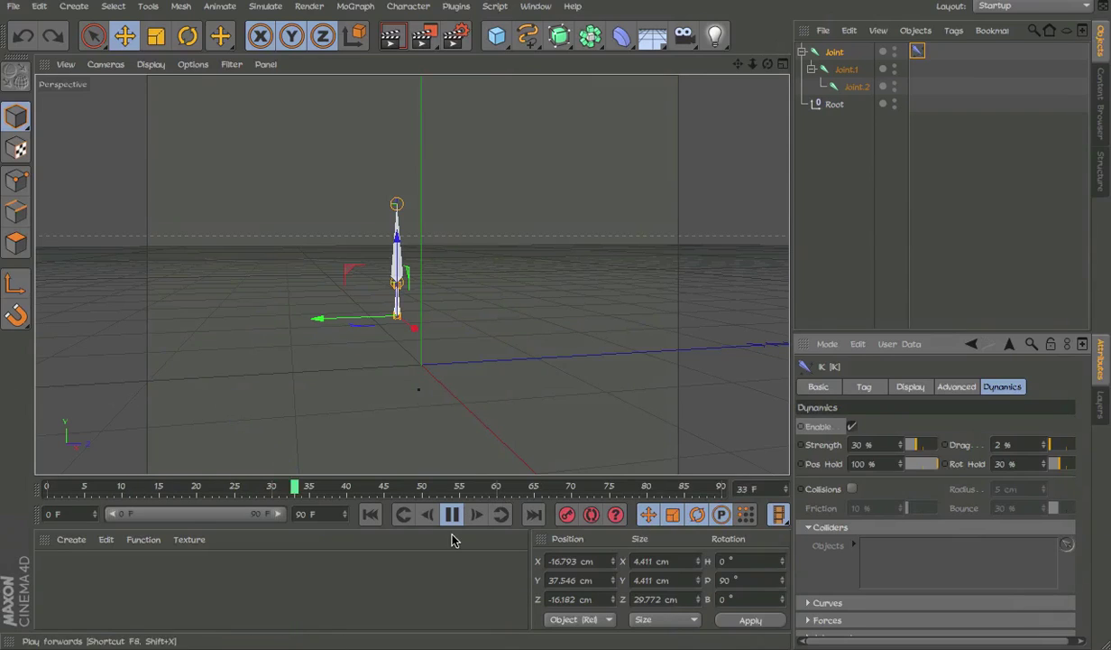
pyautogui.click(452, 518)
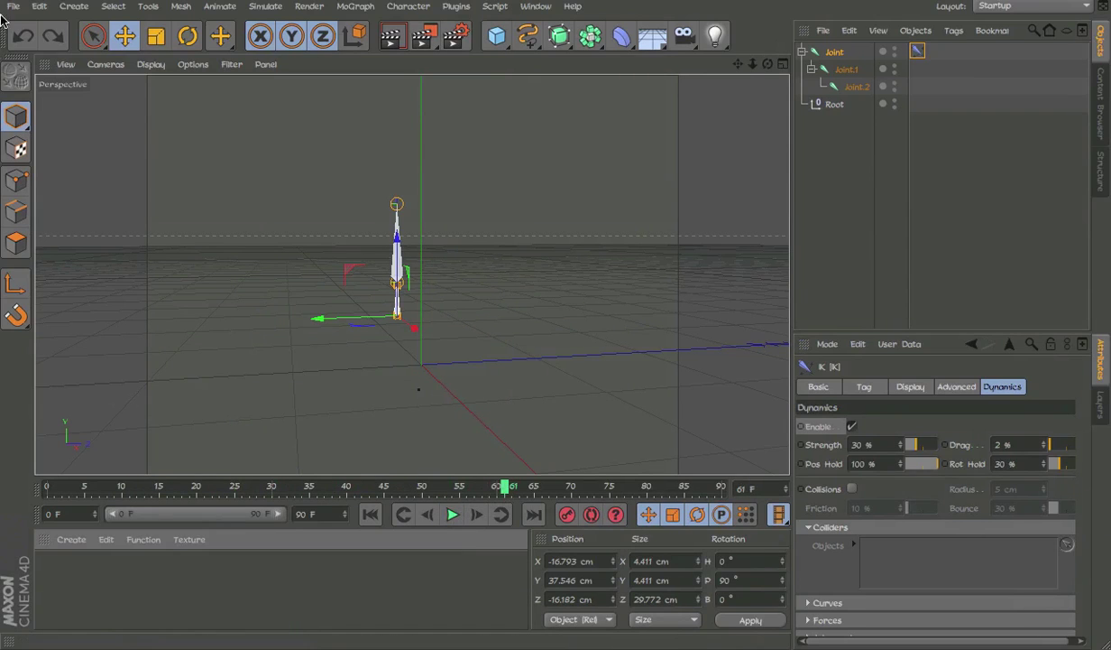
# Close the scene without saving and pick Character > Joint Tool.
pyautogui.press('super+w')
pyautogui.click(494, 222)
pyautogui.click(408, 6)
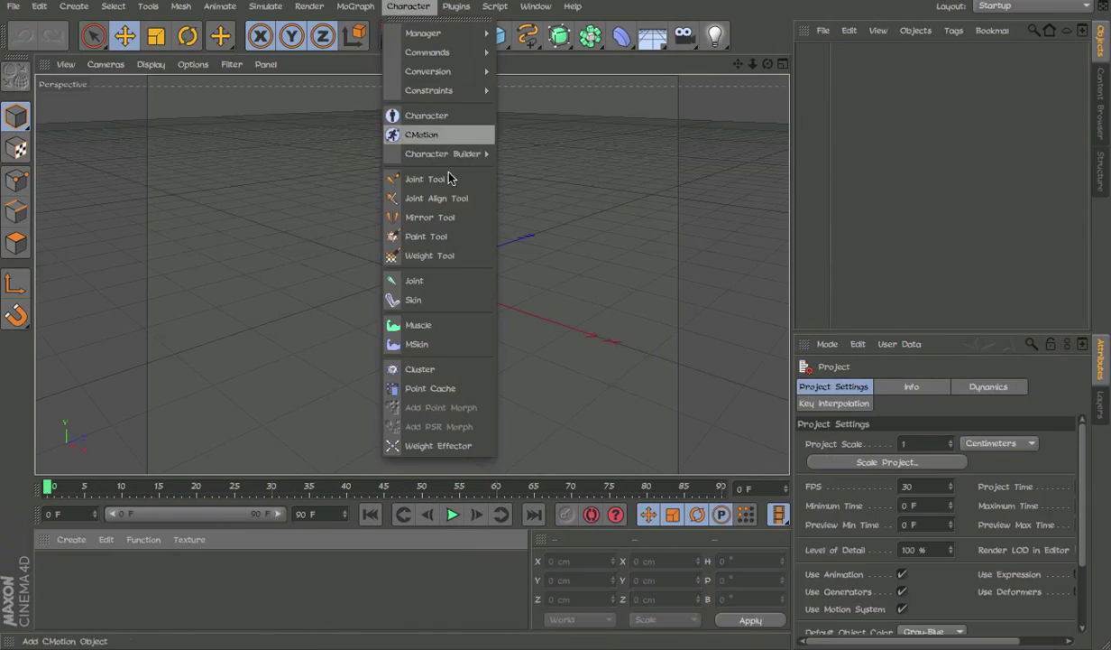
pyautogui.click(449, 197)
pyautogui.click(411, 6)
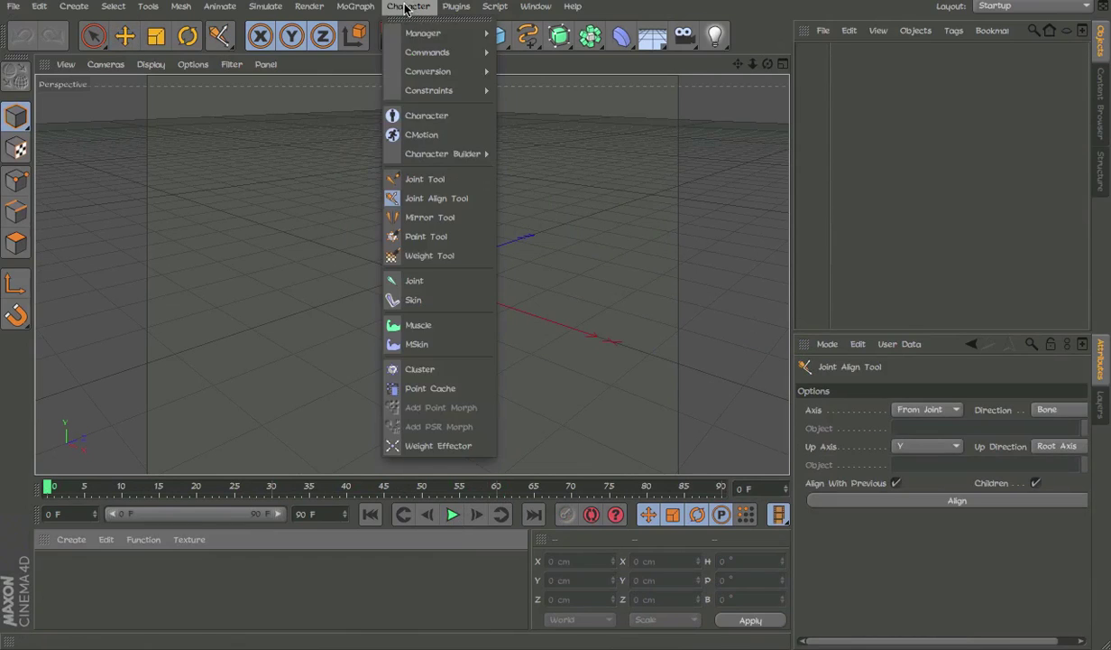
pyautogui.click(428, 183)
# In the Right view, draw a horizontal eight-joint chain in a straight line.
pyautogui.press('F3')
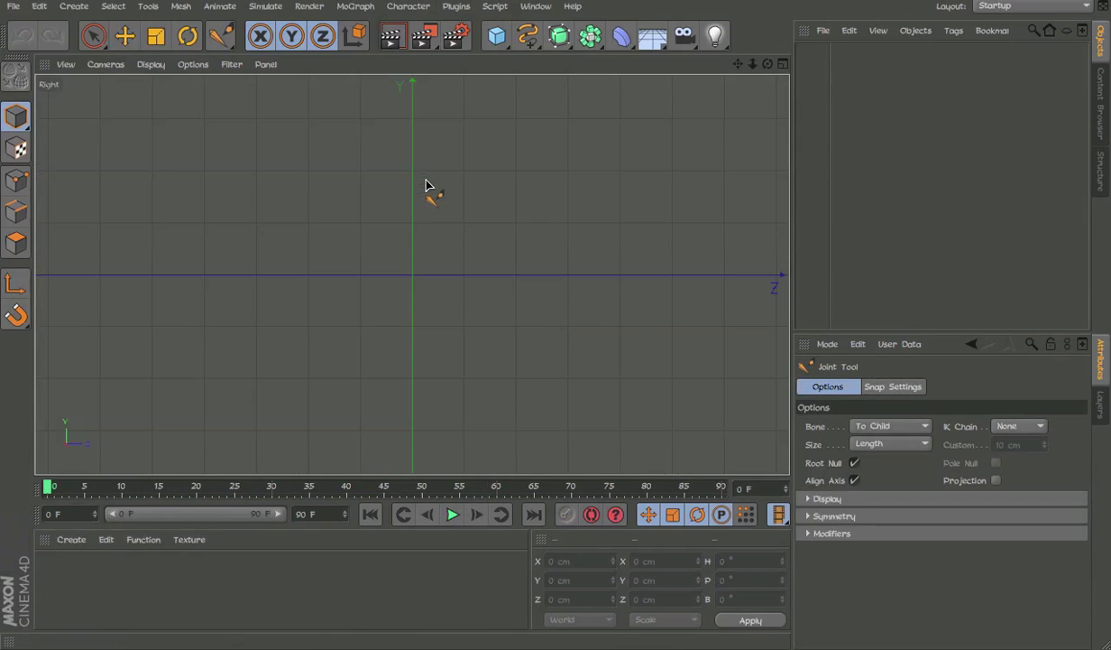
pyautogui.scroll(-3, 304, 245)
pyautogui.scroll(3, 462, 269)
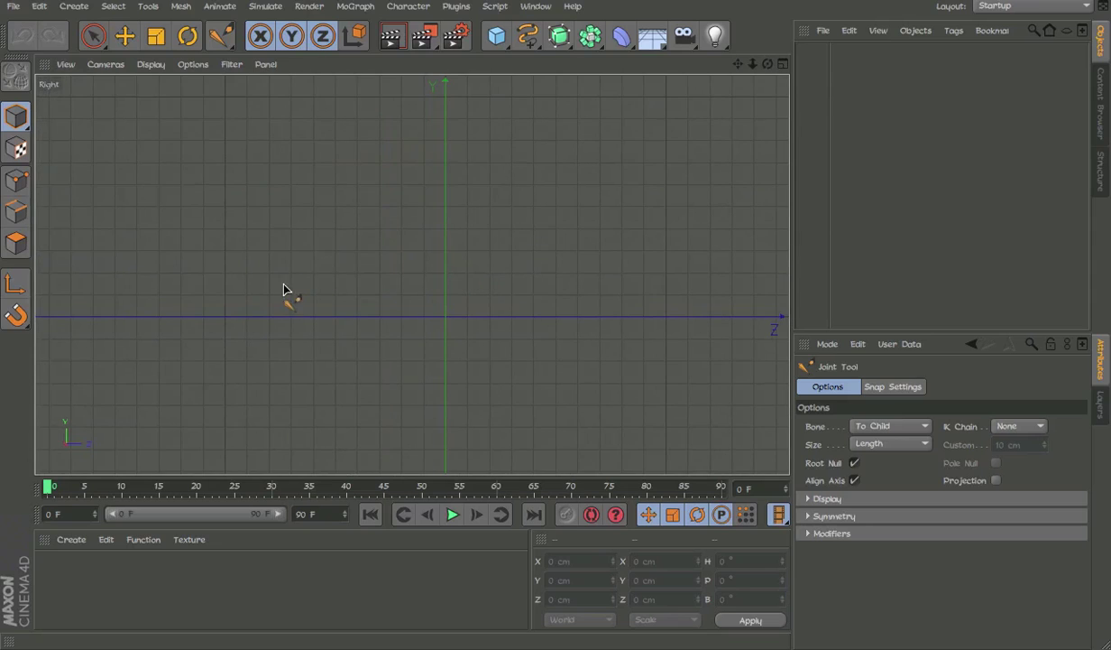
pyautogui.keyDown('ctrl'); pyautogui.click(283, 279); pyautogui.keyUp('ctrl')
pyautogui.keyDown('ctrl'); pyautogui.click(345, 279); pyautogui.keyUp('ctrl')
pyautogui.keyDown('ctrl'); pyautogui.click(402, 278); pyautogui.keyUp('ctrl')
pyautogui.keyDown('ctrl'); pyautogui.click(485, 279); pyautogui.keyUp('ctrl')
pyautogui.keyDown('ctrl'); pyautogui.click(542, 279); pyautogui.keyUp('ctrl')
pyautogui.keyDown('ctrl'); pyautogui.click(611, 278); pyautogui.keyUp('ctrl')
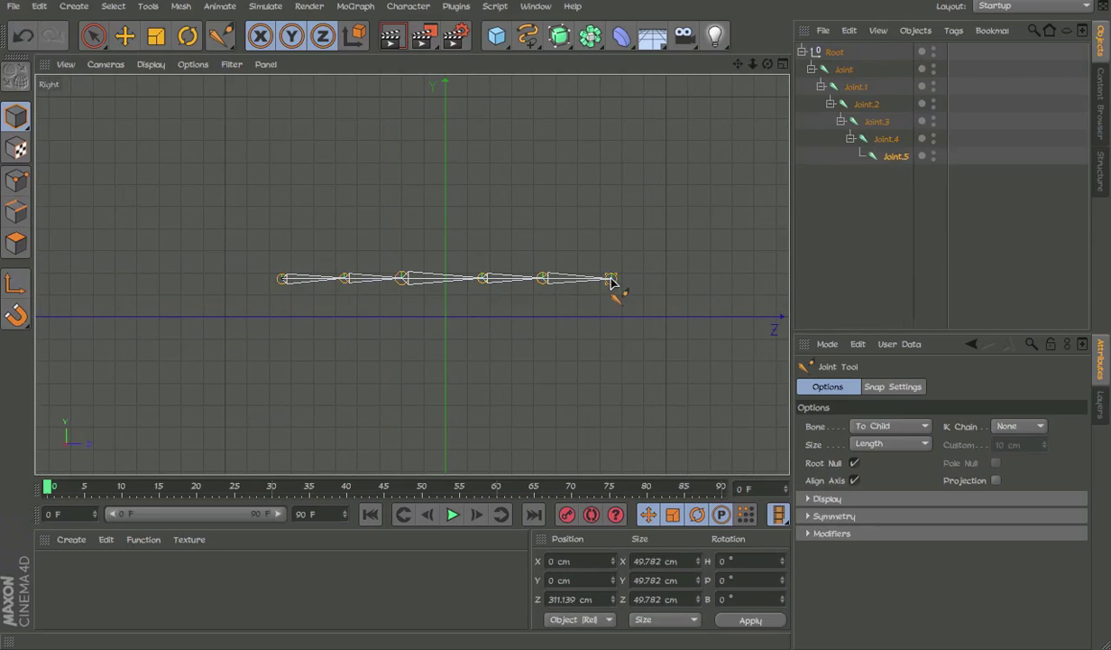
pyautogui.keyDown('ctrl'); pyautogui.click(695, 280); pyautogui.keyUp('ctrl')
# Orbit the chain in Perspective and move Joint out from under Root.
pyautogui.press('F1')
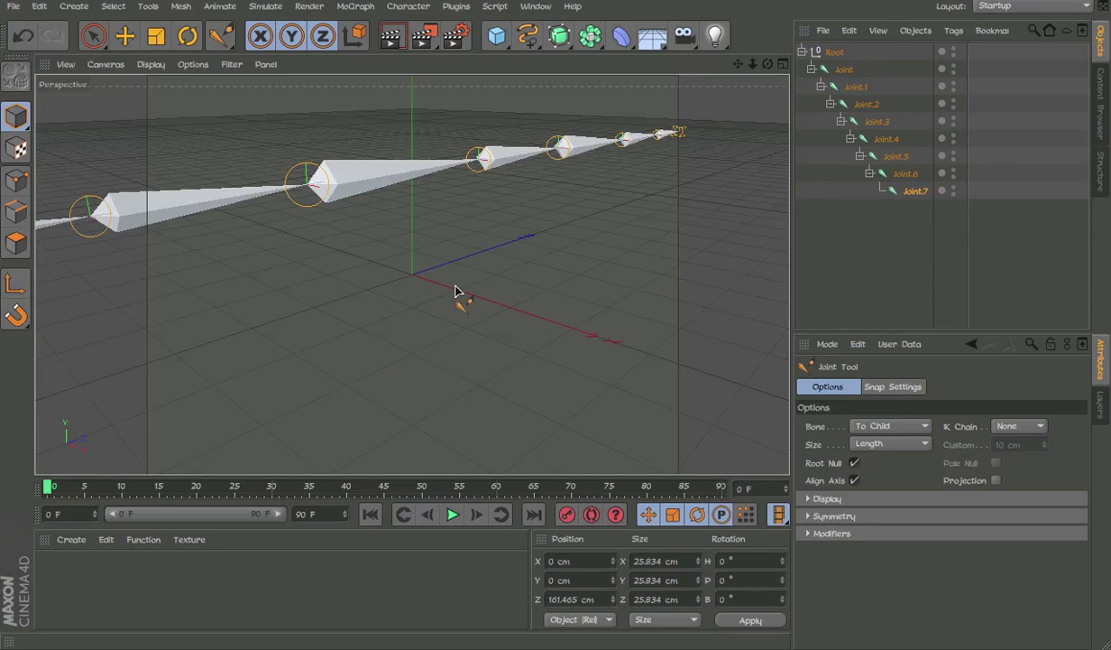
pyautogui.moveTo(455, 291)
pyautogui.keyDown('alt'); pyautogui.mouseDown()
pyautogui.moveTo(392, 291)
pyautogui.moveTo(486, 186)
pyautogui.moveTo(723, 163)
pyautogui.mouseUp(); pyautogui.keyUp('alt')
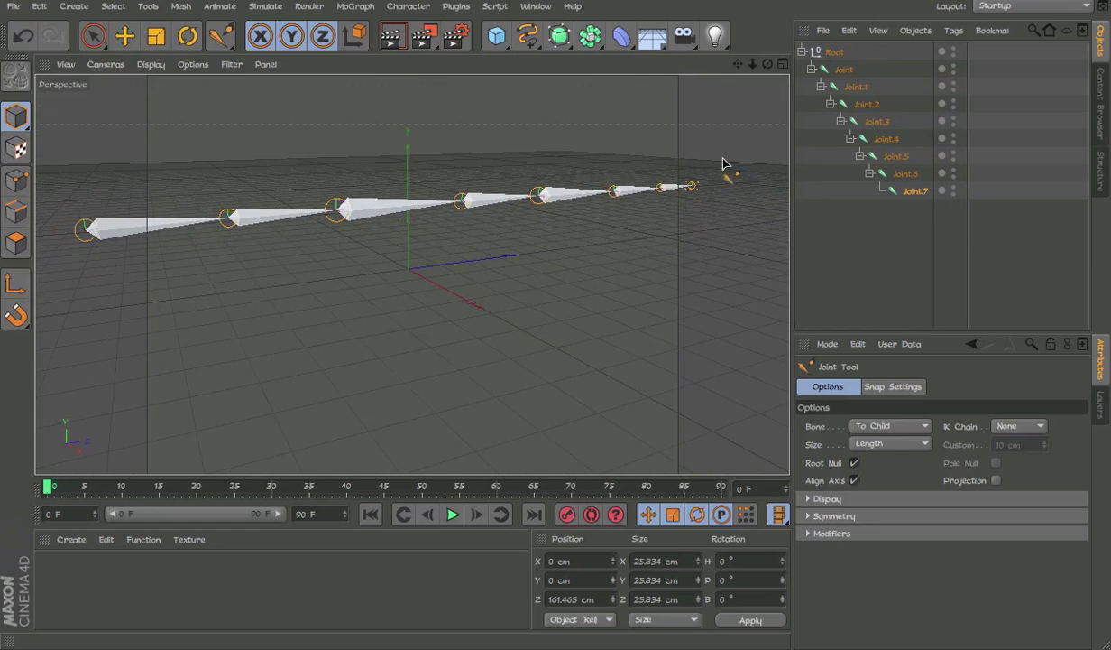
pyautogui.moveTo(843, 63)
pyautogui.mouseDown()
pyautogui.moveTo(842, 30)
pyautogui.moveTo(839, 45)
pyautogui.mouseUp()
# Add an IK tag to the top Joint with Joint.7 as its end.
pyautogui.rightClick(835, 51)
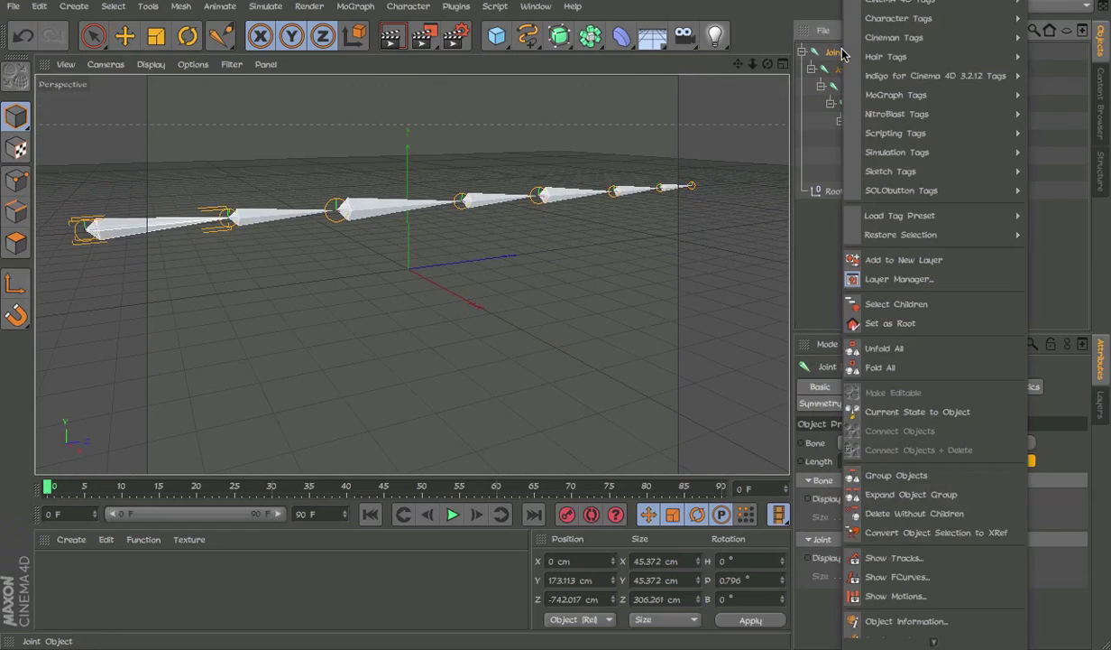
pyautogui.click(767, 72)
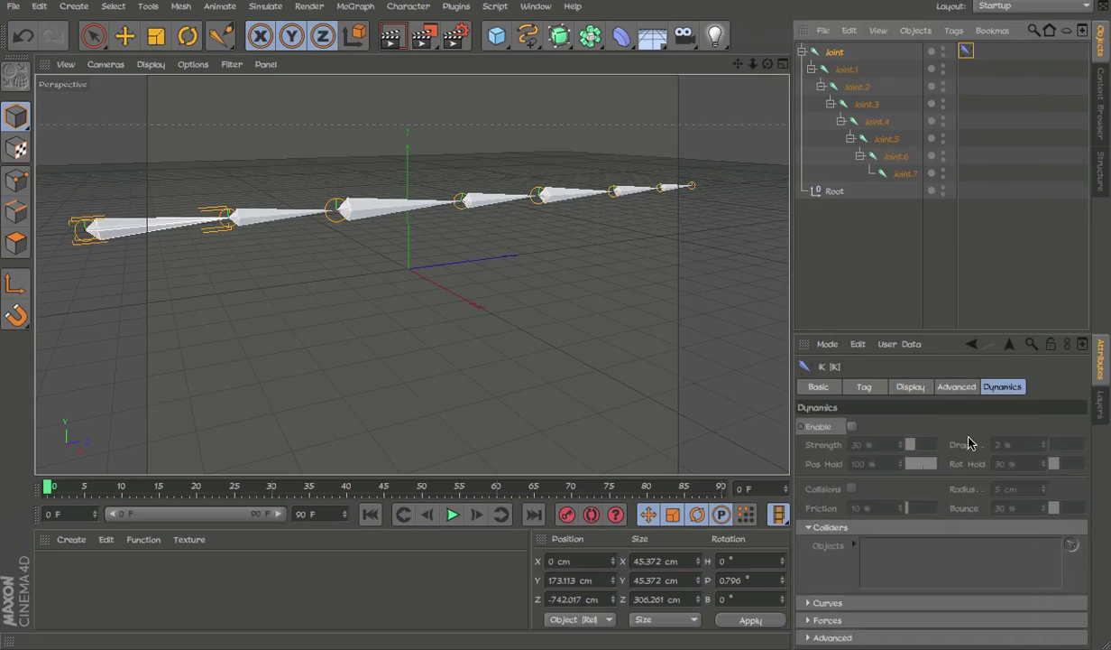
pyautogui.click(864, 388)
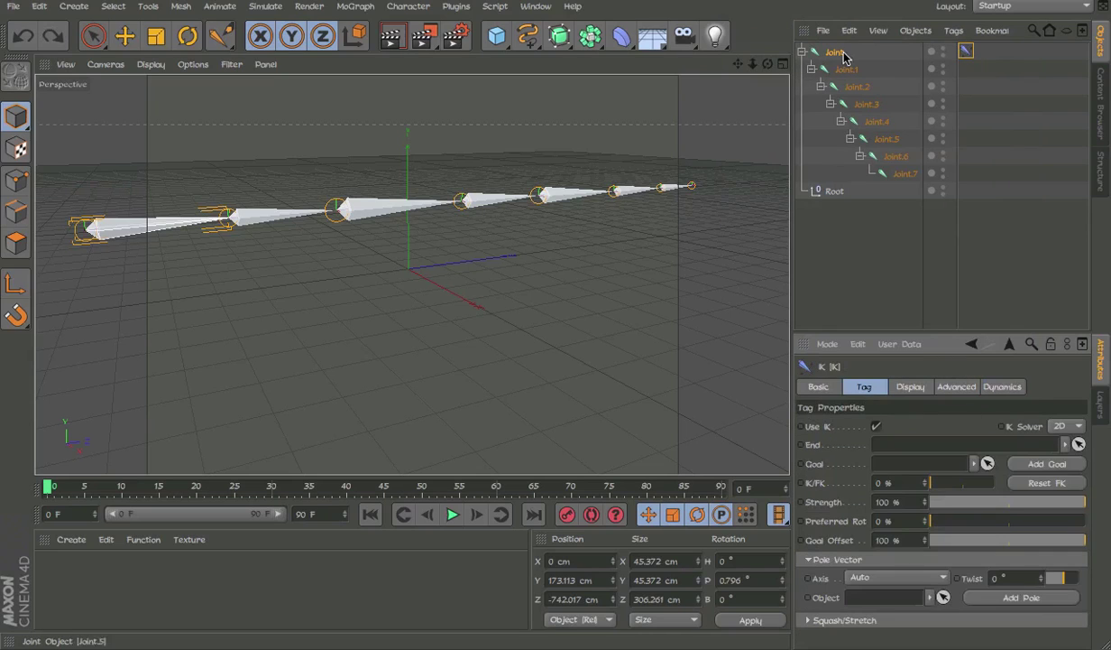
pyautogui.moveTo(905, 175); pyautogui.dragTo(913, 366)
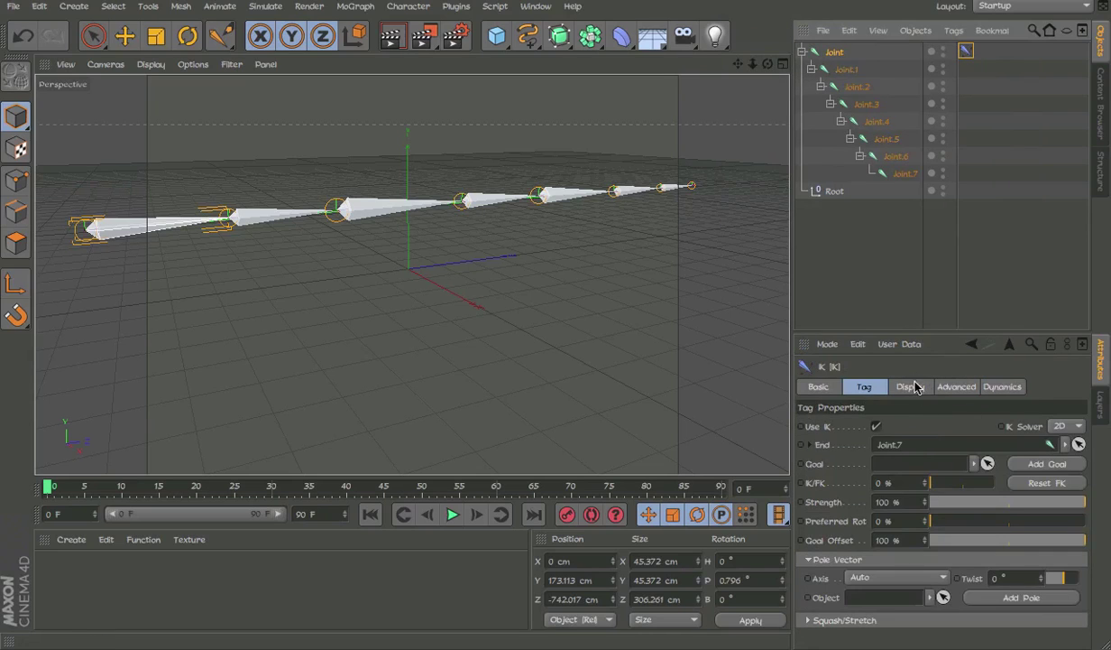
# Enable dynamics in the long chain's IK tag.
pyautogui.click(913, 387)
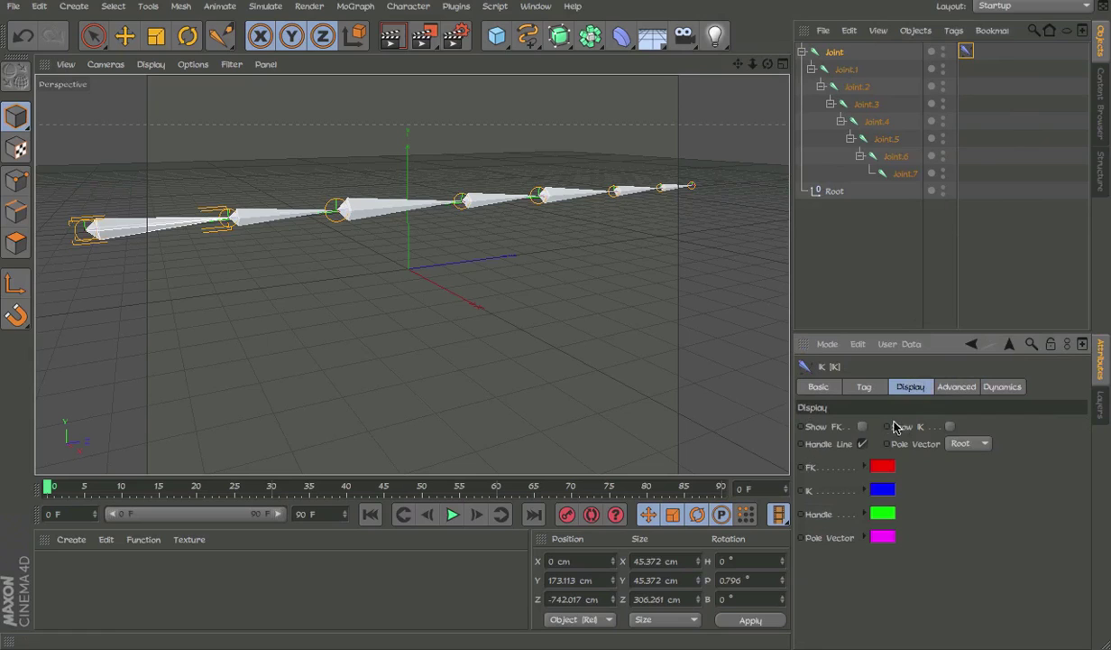
pyautogui.click(1007, 388)
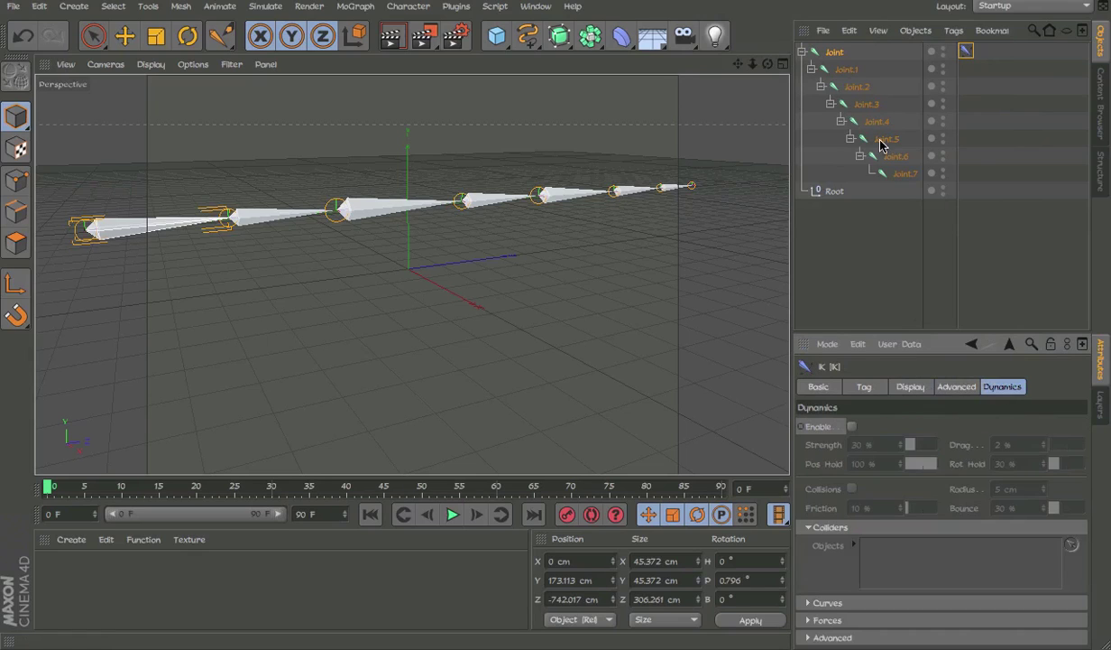
pyautogui.click(851, 426)
# During playback, raise the root joint to swing the chain and set rotation hold to 83%.
pyautogui.click(975, 63)
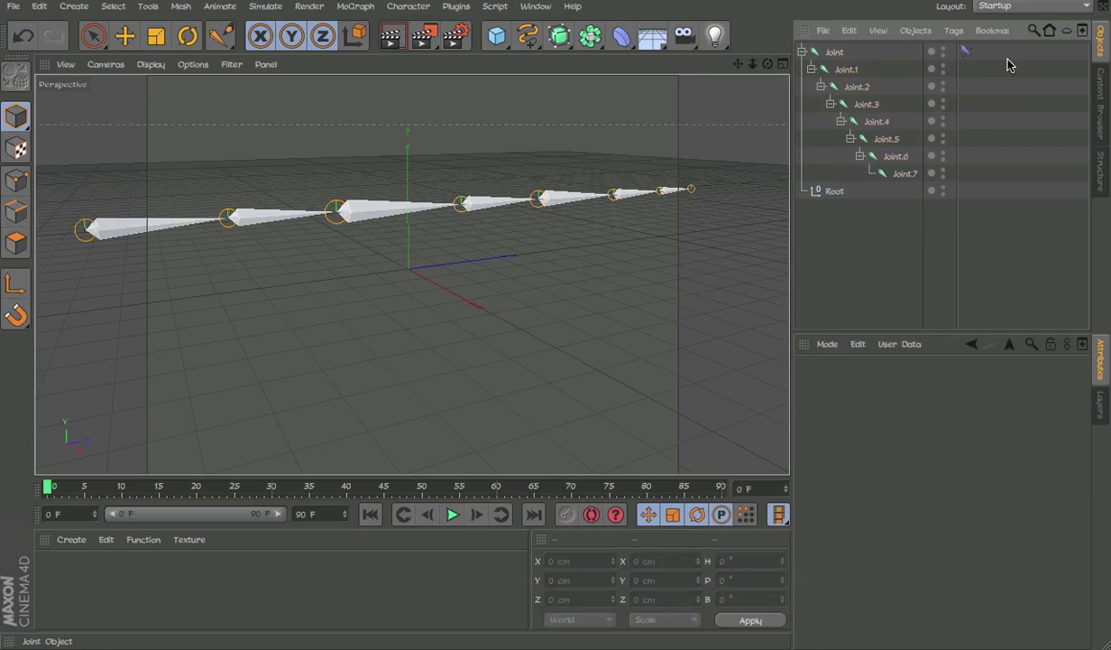
pyautogui.click(834, 51)
pyautogui.click(452, 514)
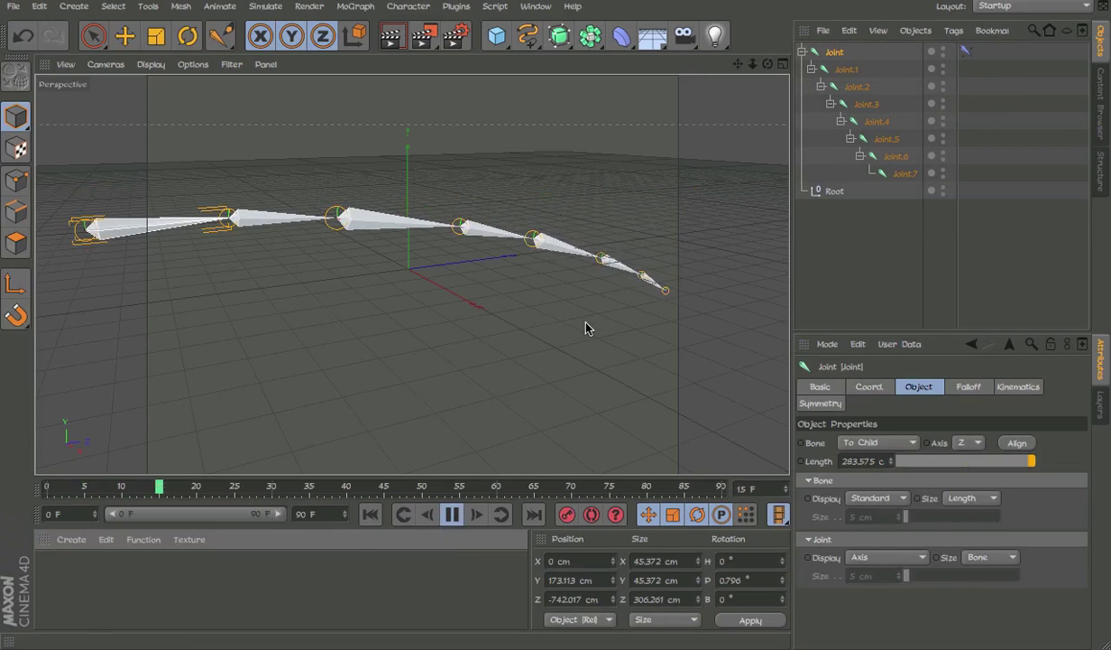
pyautogui.keyDown('alt'); pyautogui.moveTo(588, 325); pyautogui.dragTo(530, 273); pyautogui.keyUp('alt')
pyautogui.press('e')
pyautogui.moveTo(516, 315)
pyautogui.mouseDown()
pyautogui.moveTo(535, 294)
pyautogui.moveTo(531, 356)
pyautogui.mouseUp()
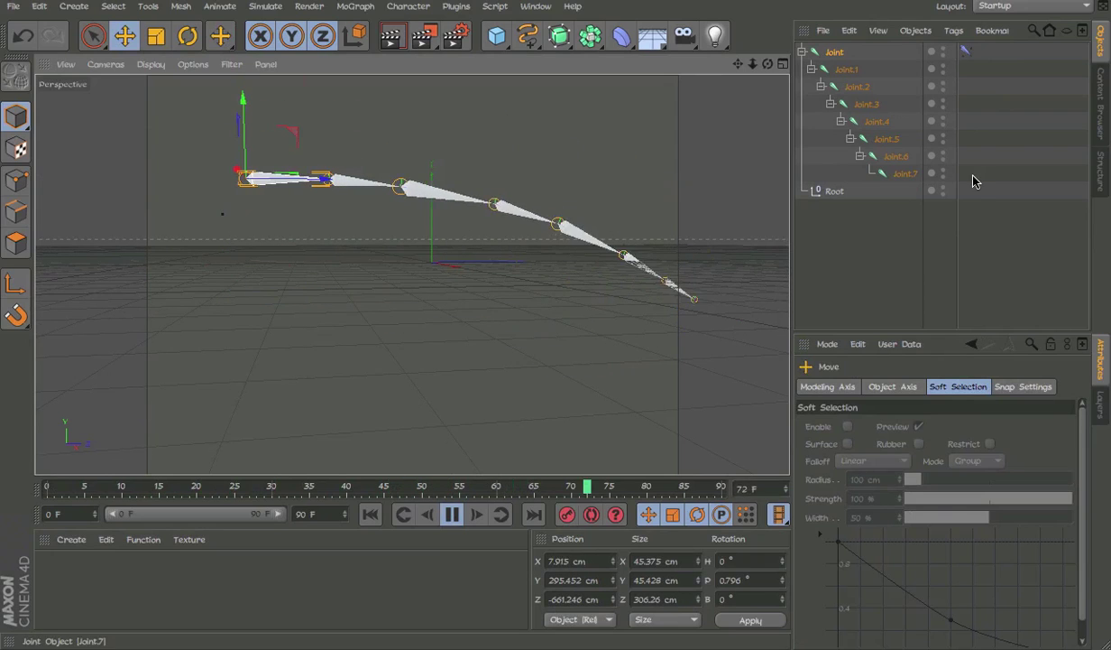
pyautogui.click(966, 50)
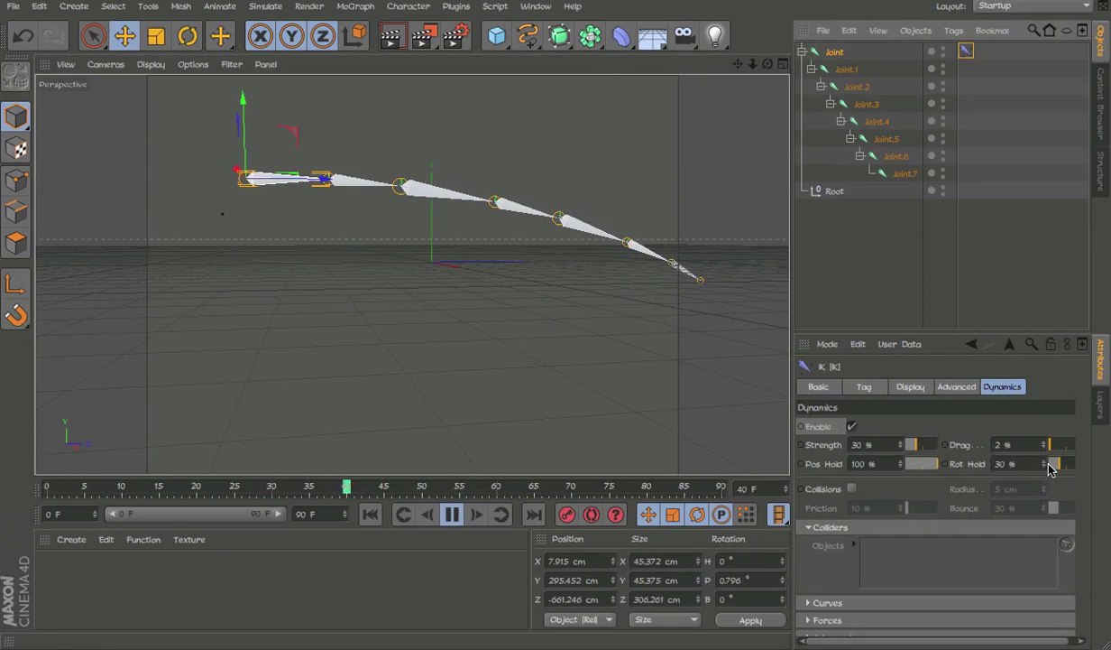
pyautogui.moveTo(1049, 467); pyautogui.dragTo(1071, 463)
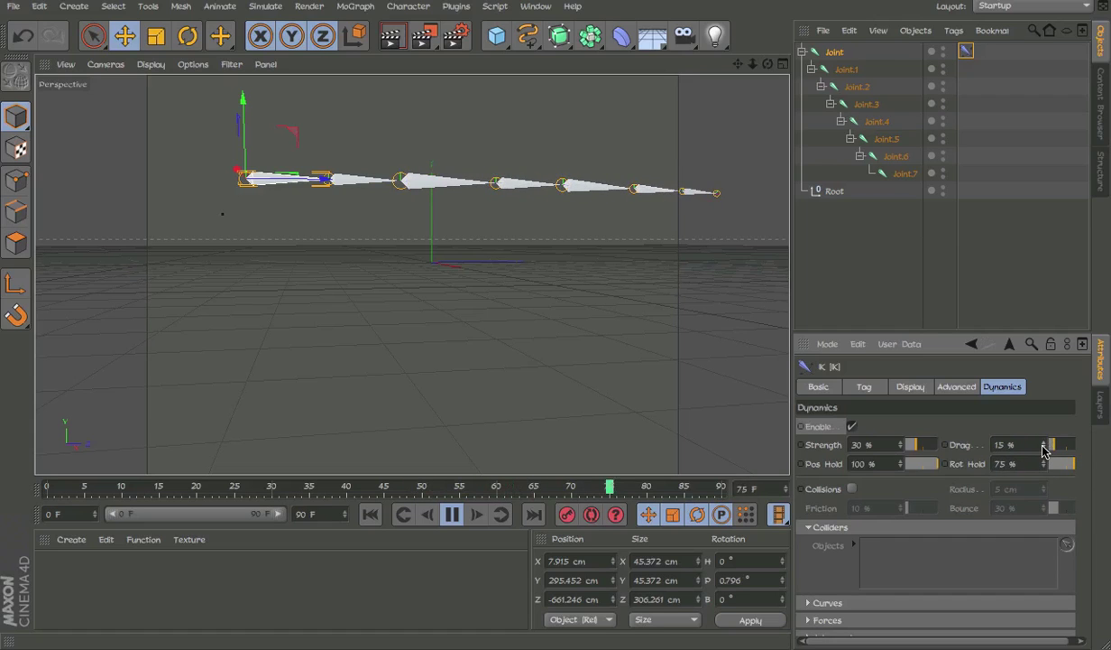
# Test the chain's swing, undo one move, and lower dynamics Strength to 14%.
pyautogui.moveTo(595, 340); pyautogui.dragTo(617, 379)
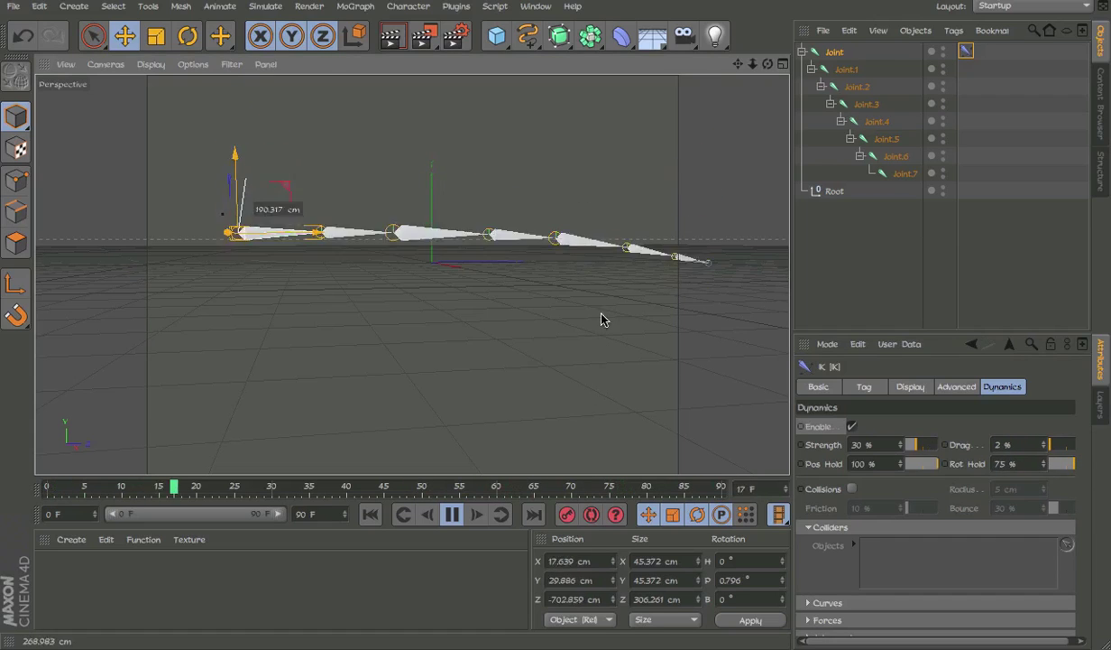
pyautogui.hotkey('ctrl', 'z')
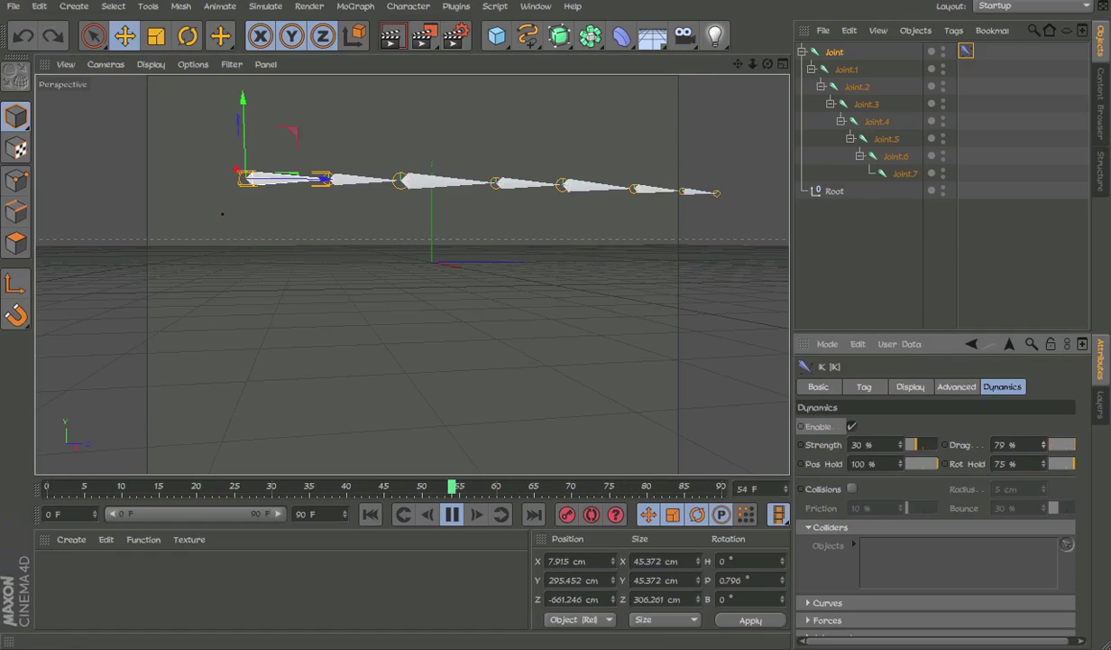
pyautogui.moveTo(557, 310); pyautogui.dragTo(583, 245)
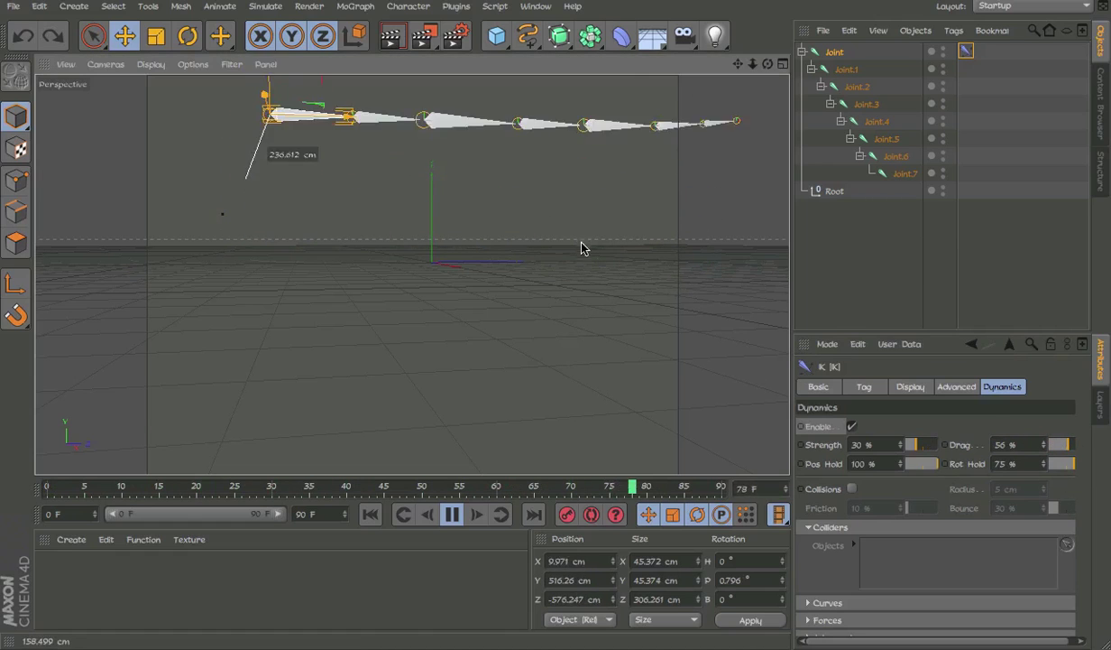
pyautogui.moveTo(913, 444); pyautogui.dragTo(907, 444)
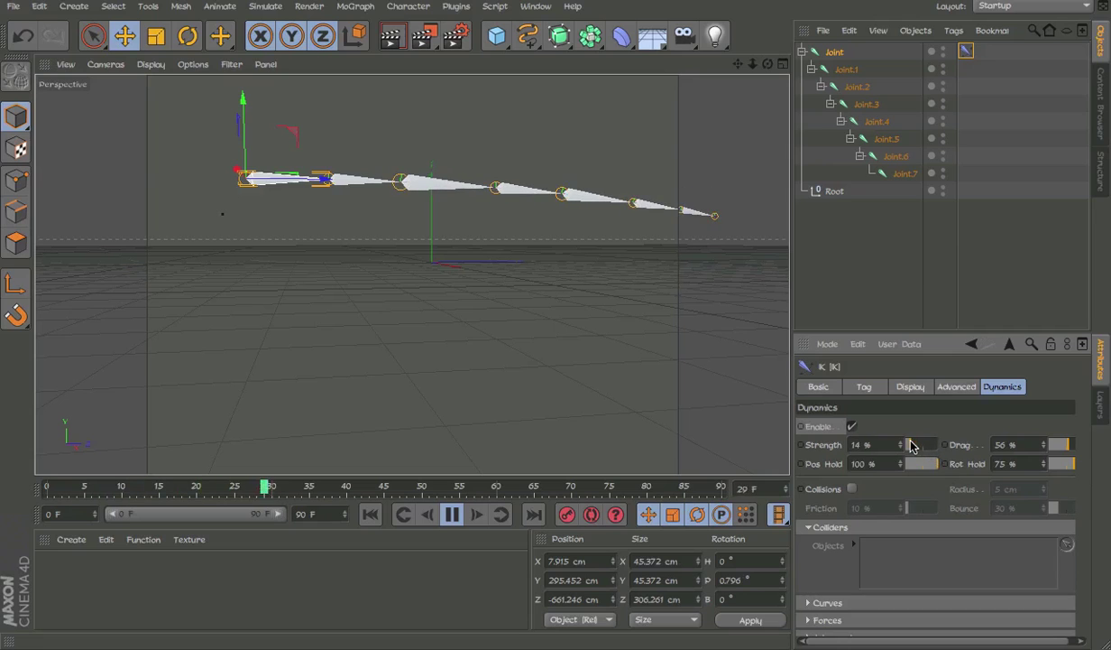
pyautogui.moveTo(573, 332)
pyautogui.mouseDown()
pyautogui.moveTo(589, 272)
pyautogui.moveTo(545, 402)
pyautogui.mouseUp()
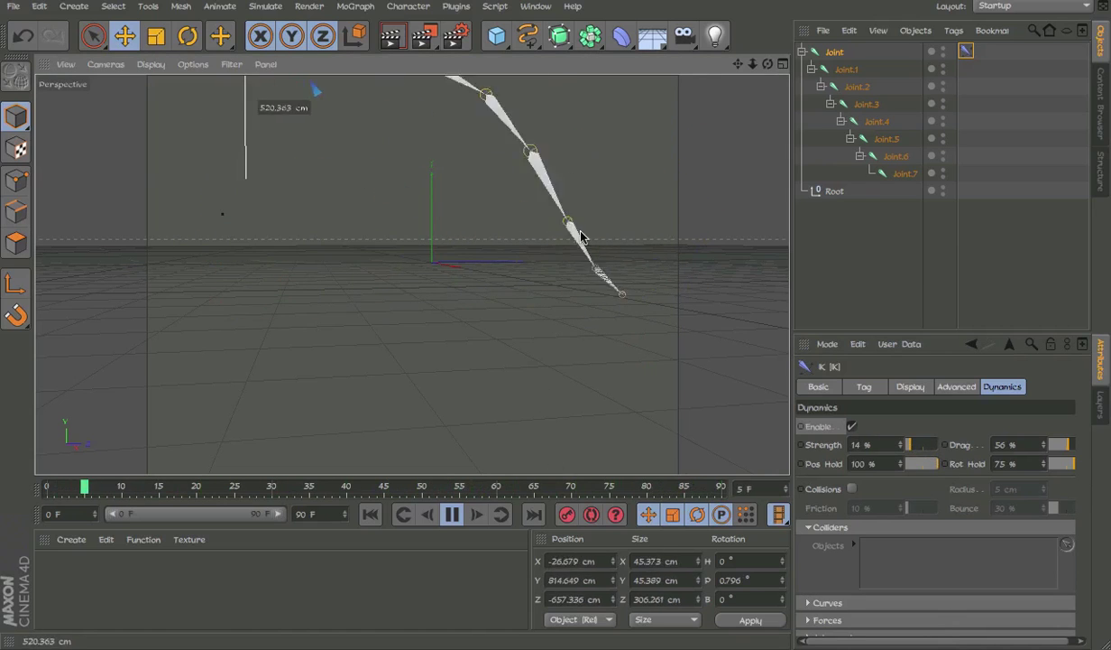
pyautogui.moveTo(545, 403)
pyautogui.mouseDown()
pyautogui.moveTo(572, 146)
pyautogui.moveTo(608, 268)
pyautogui.moveTo(649, 345)
pyautogui.moveTo(767, 61)
pyautogui.mouseUp()
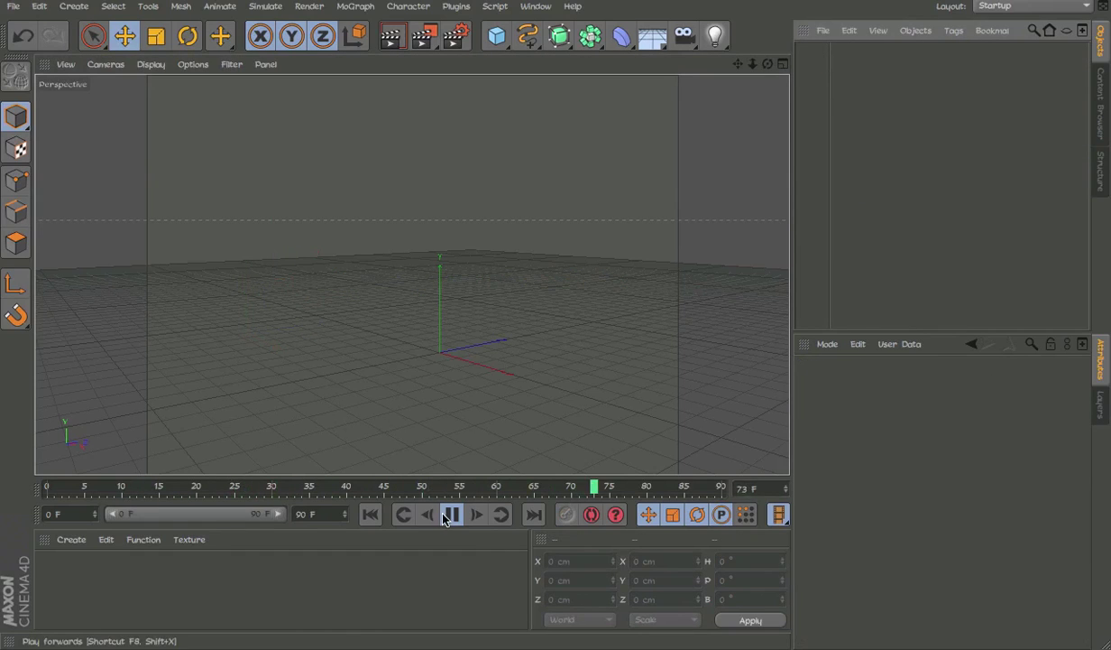
# Inspect the Null holding Cube and Cube.1 by selecting each object.
pyautogui.moveTo(463, 348)
pyautogui.keyDown('alt'); pyautogui.mouseDown()
pyautogui.moveTo(426, 347)
pyautogui.moveTo(577, 349)
pyautogui.mouseUp(); pyautogui.keyUp('alt')
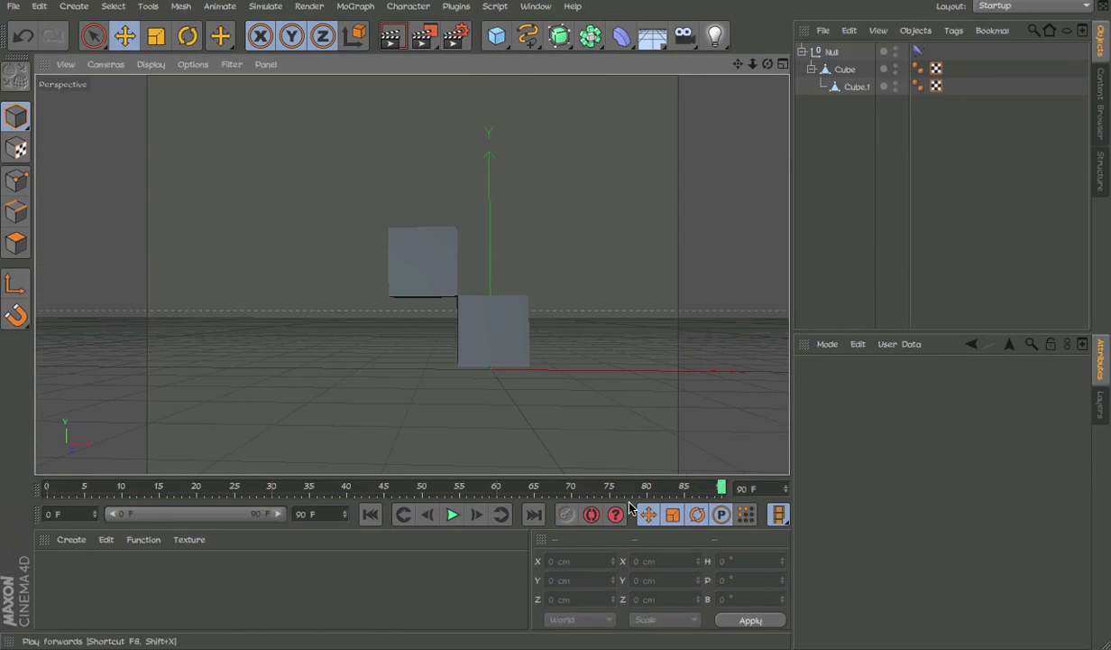
pyautogui.click(834, 52)
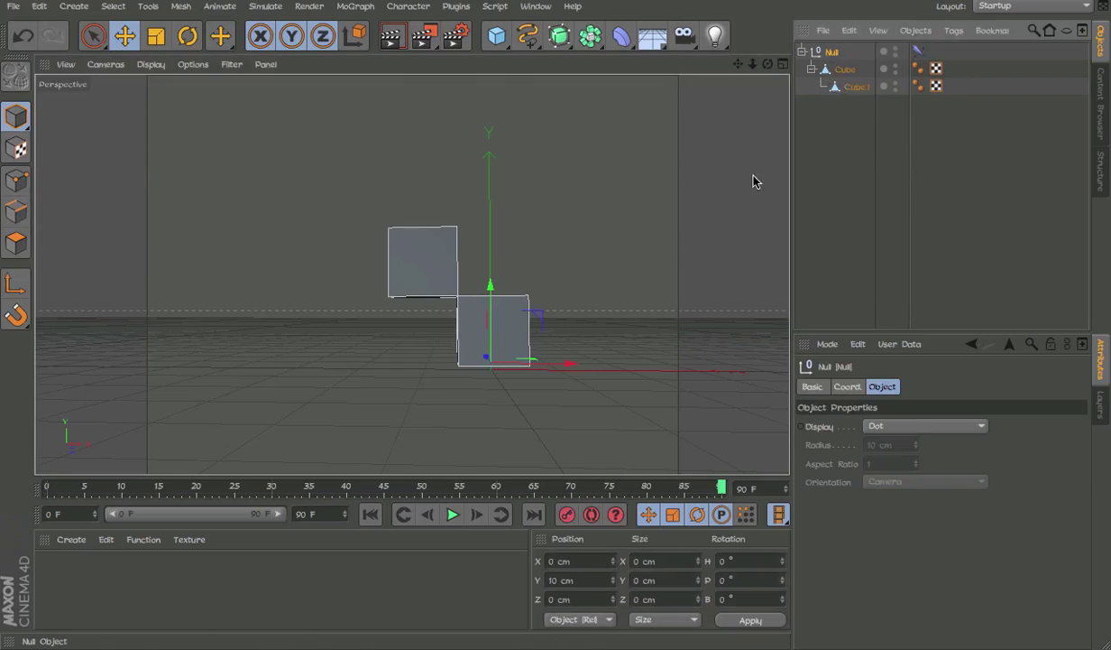
pyautogui.moveTo(492, 346)
pyautogui.keyDown('alt'); pyautogui.mouseDown()
pyautogui.moveTo(496, 362)
pyautogui.moveTo(523, 365)
pyautogui.moveTo(496, 372)
pyautogui.moveTo(575, 334)
pyautogui.moveTo(549, 367)
pyautogui.moveTo(618, 281)
pyautogui.mouseUp(); pyautogui.keyUp('alt')
pyautogui.click(518, 335)
pyautogui.click(360, 194)
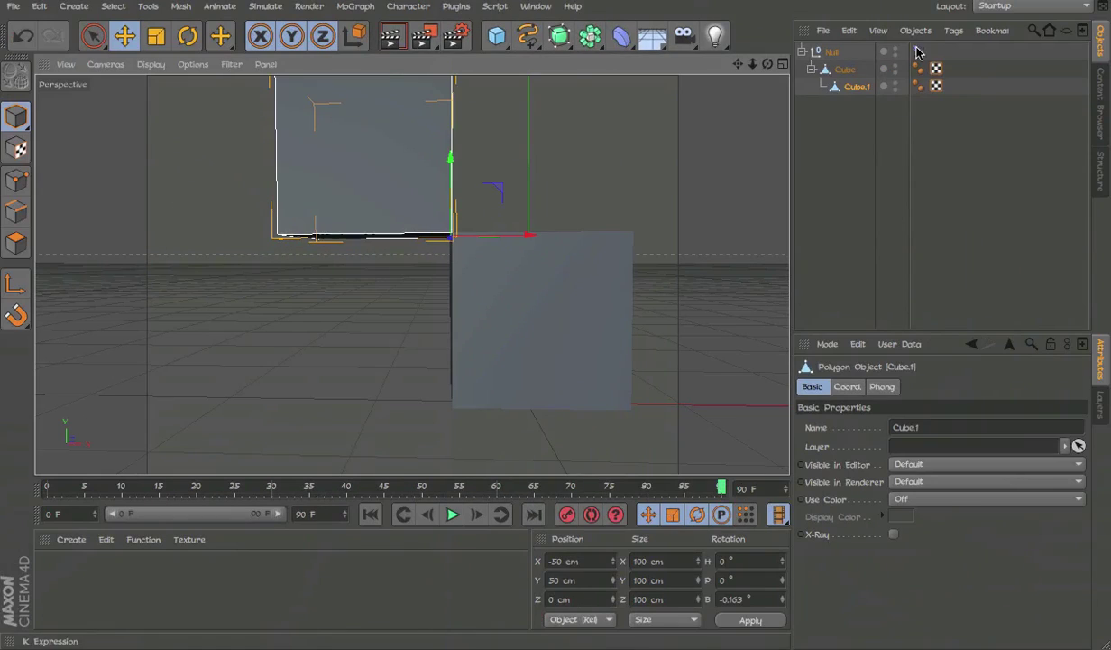
pyautogui.click(845, 70)
pyautogui.click(824, 54)
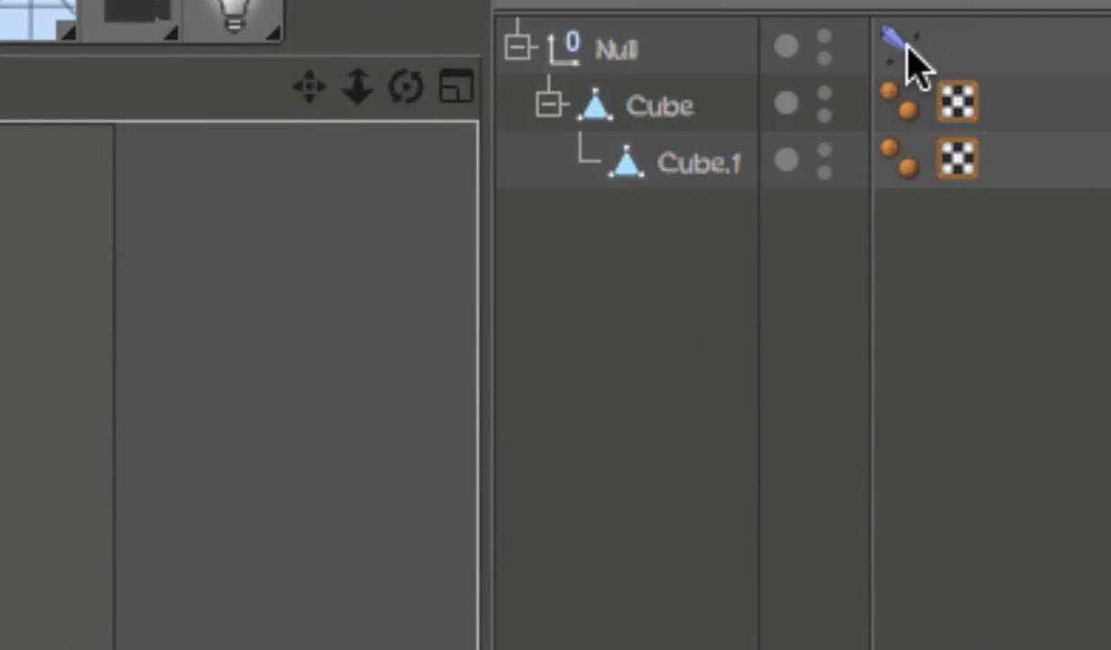
# Check the Null's IK tag shows End set to Cube.1, then reselect the Null.
pyautogui.click(909, 50)
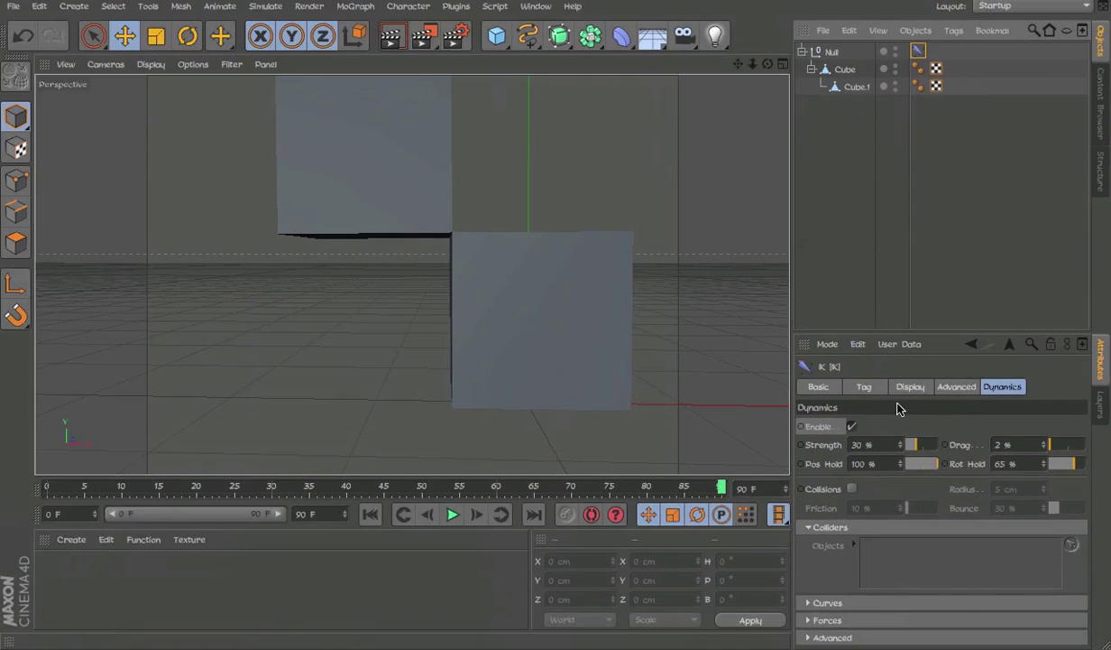
pyautogui.click(864, 386)
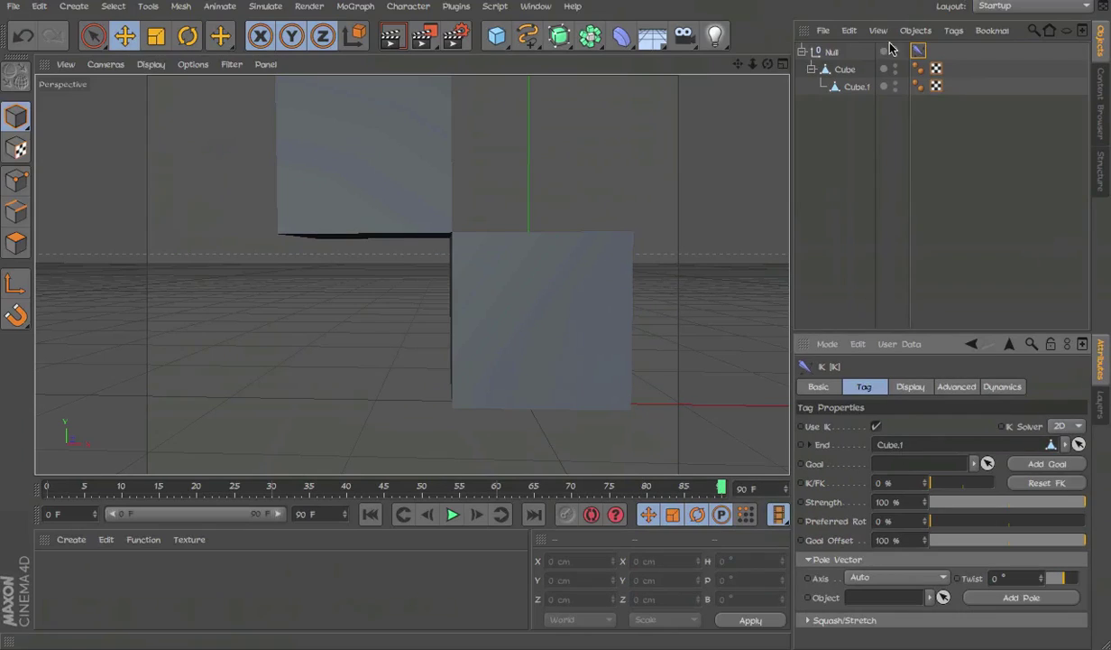
pyautogui.click(866, 51)
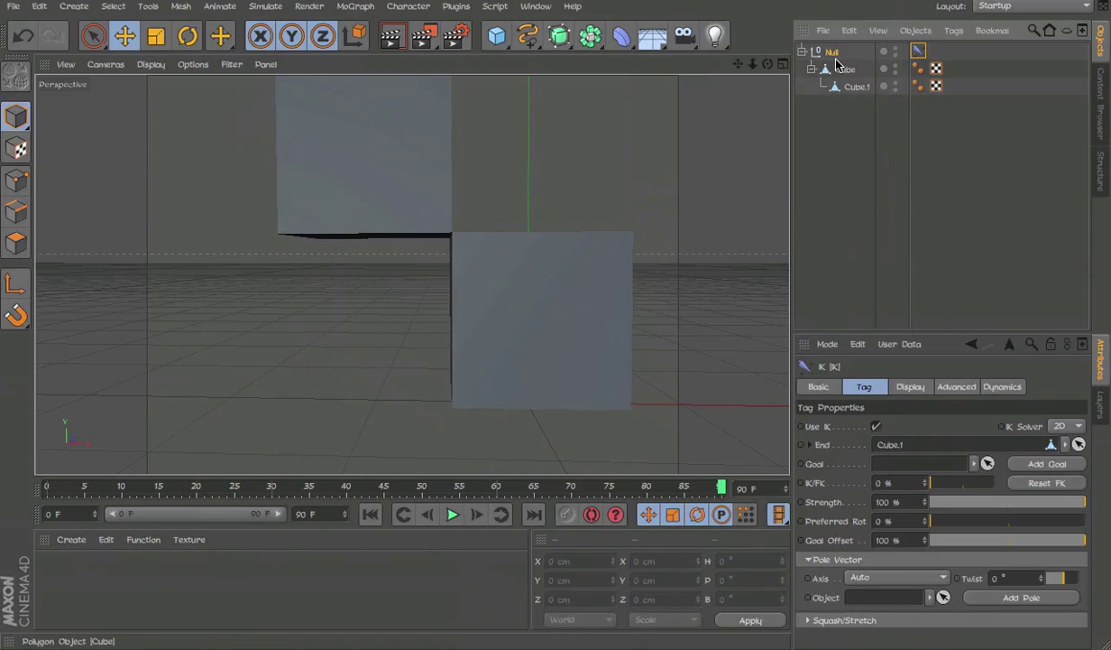
pyautogui.scroll(-3, 595, 273)
# With playback running, expand the IK dynamics Curves and reshape the Rotation curve back to flat.
pyautogui.press('F8')
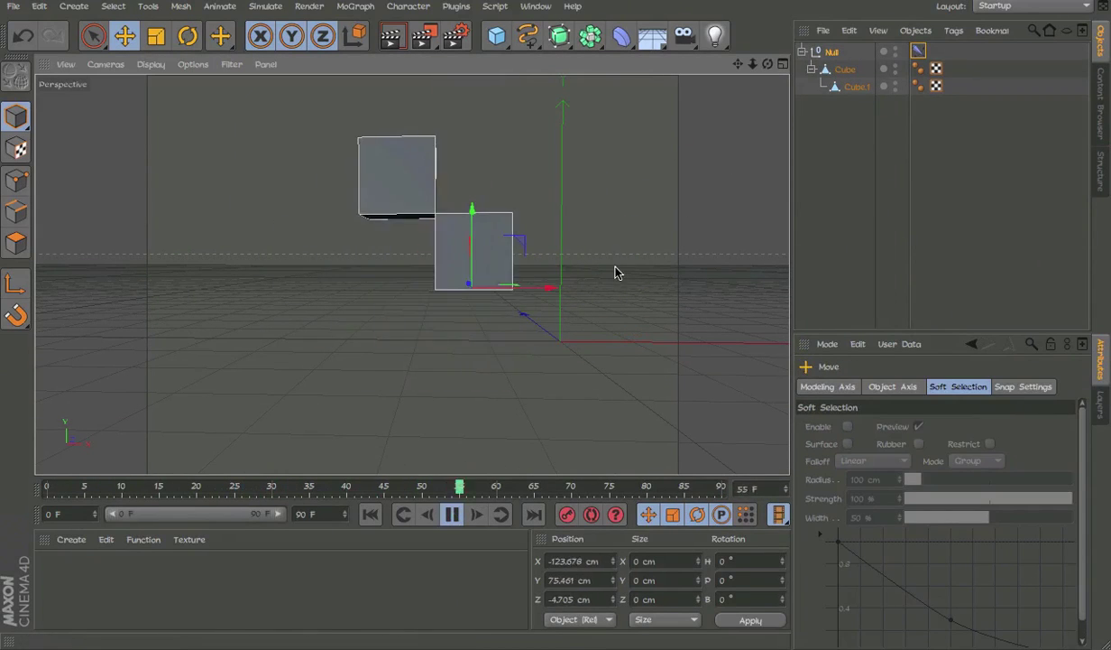
pyautogui.click(917, 51)
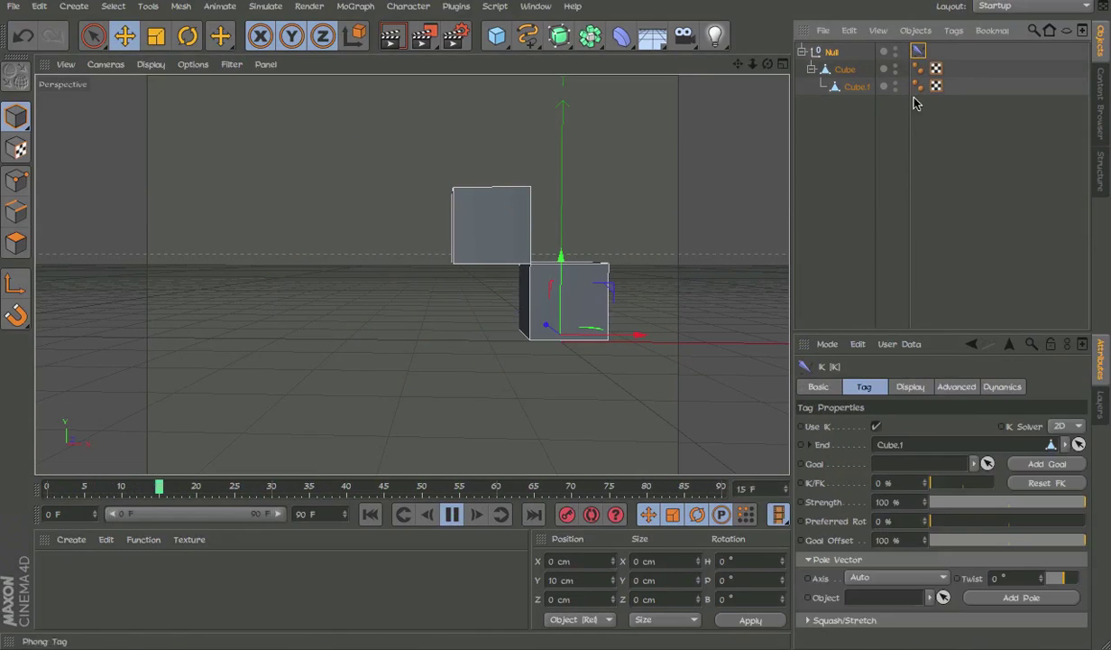
pyautogui.click(1002, 386)
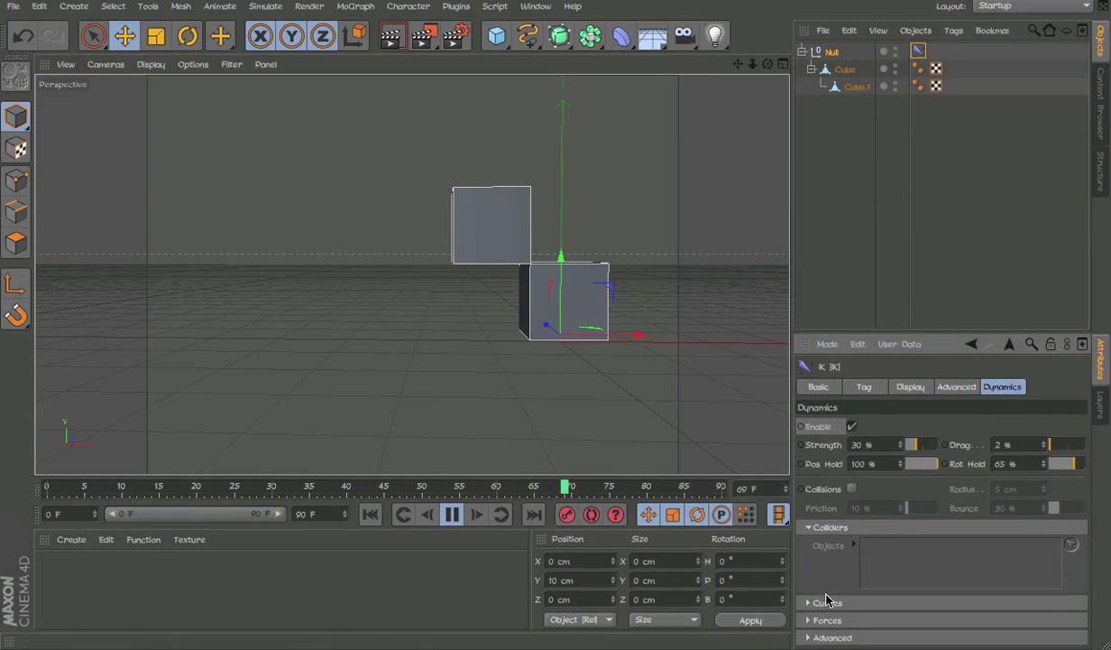
pyautogui.click(826, 600)
pyautogui.scroll(-5, 920, 466)
pyautogui.moveTo(874, 474); pyautogui.dragTo(869, 570)
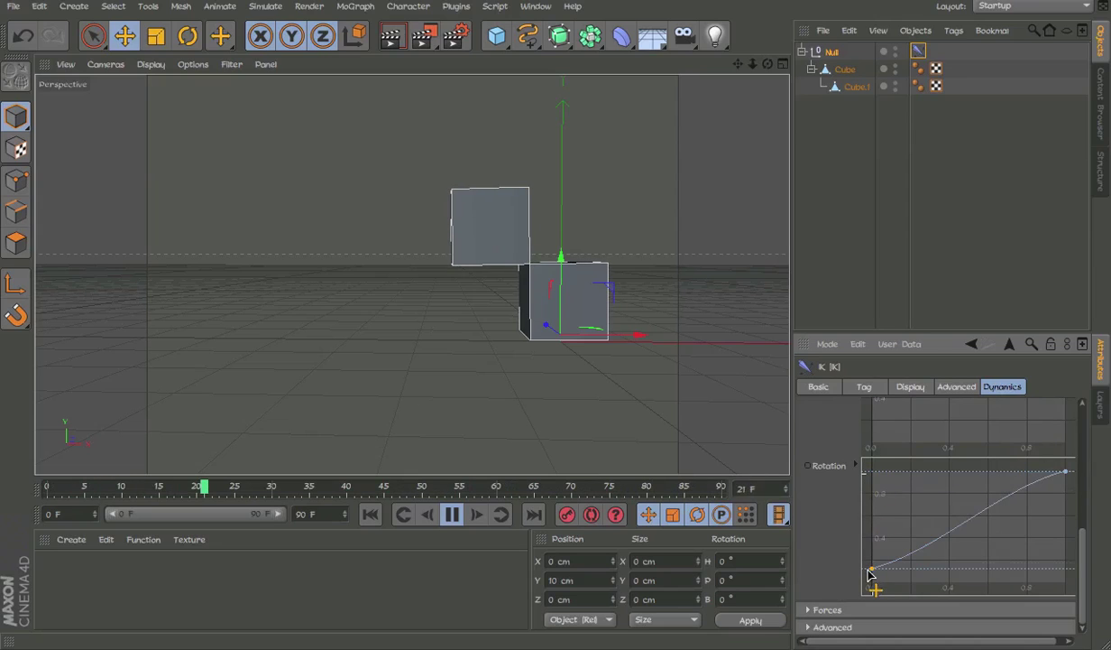
pyautogui.moveTo(963, 521)
pyautogui.keyDown('ctrl'); pyautogui.mouseDown()
pyautogui.moveTo(931, 487)
pyautogui.moveTo(952, 510)
pyautogui.moveTo(911, 501)
pyautogui.mouseUp(); pyautogui.keyUp('ctrl')
pyautogui.hotkey('ctrl', 'z')
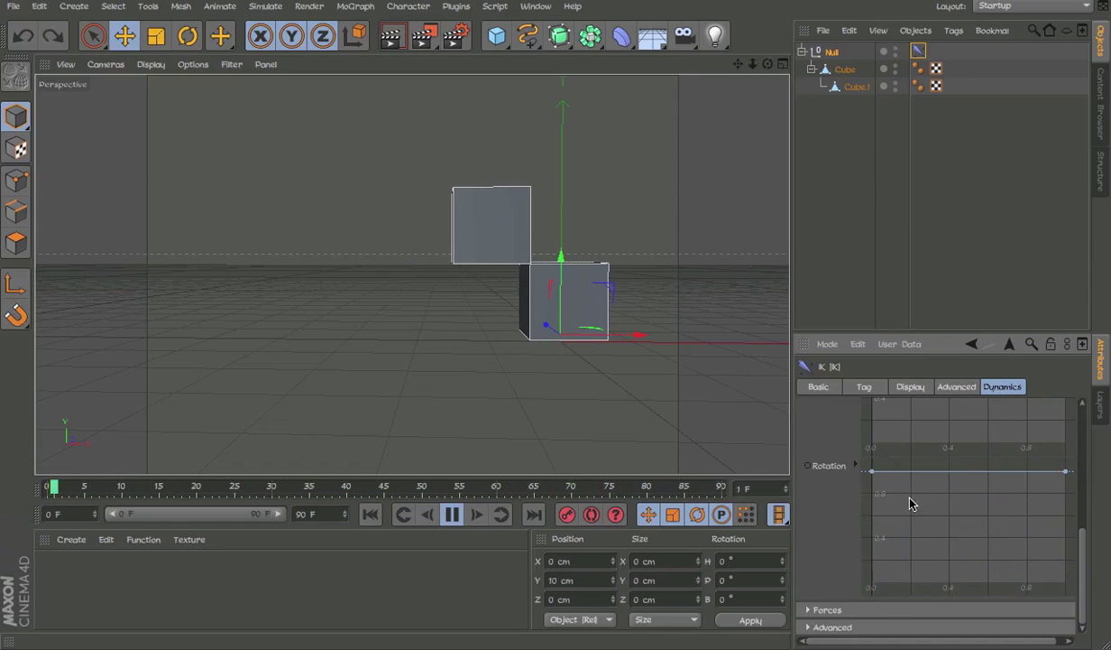
pyautogui.click(955, 112)
pyautogui.click(451, 514)
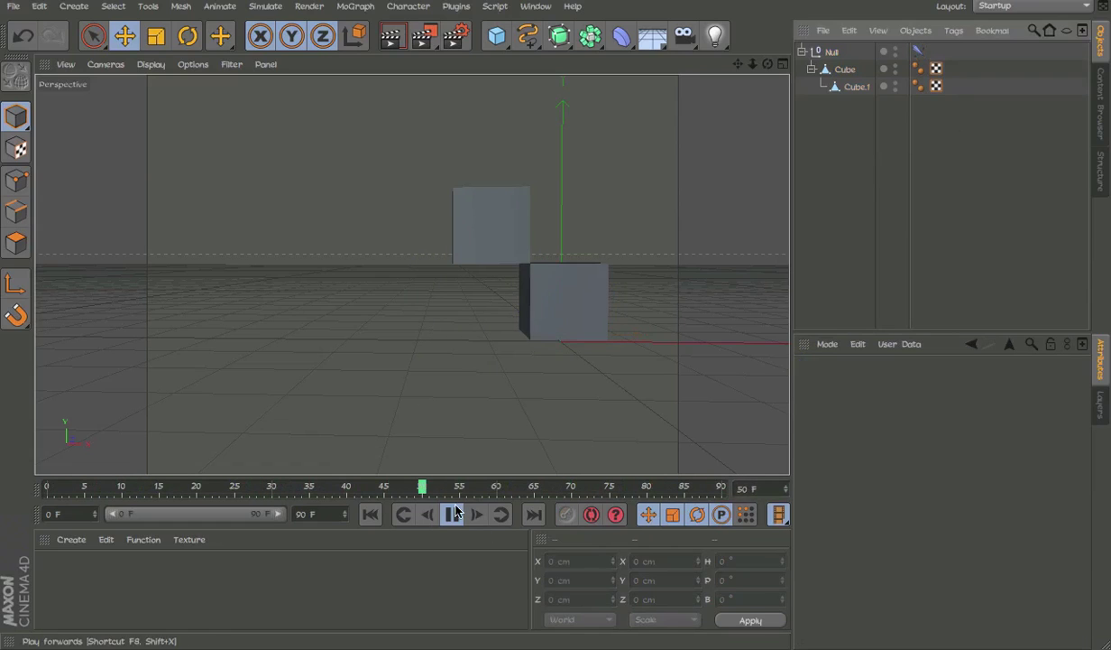
pyautogui.click(458, 485)
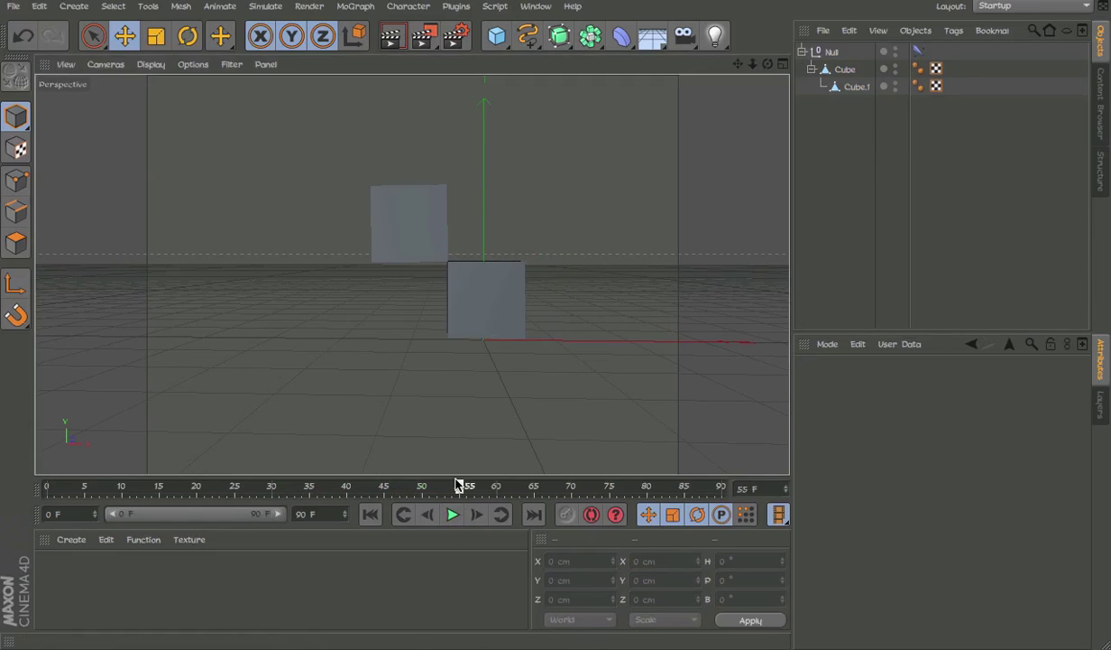
pyautogui.hotkey('shift', 'f')
pyautogui.click(844, 70)
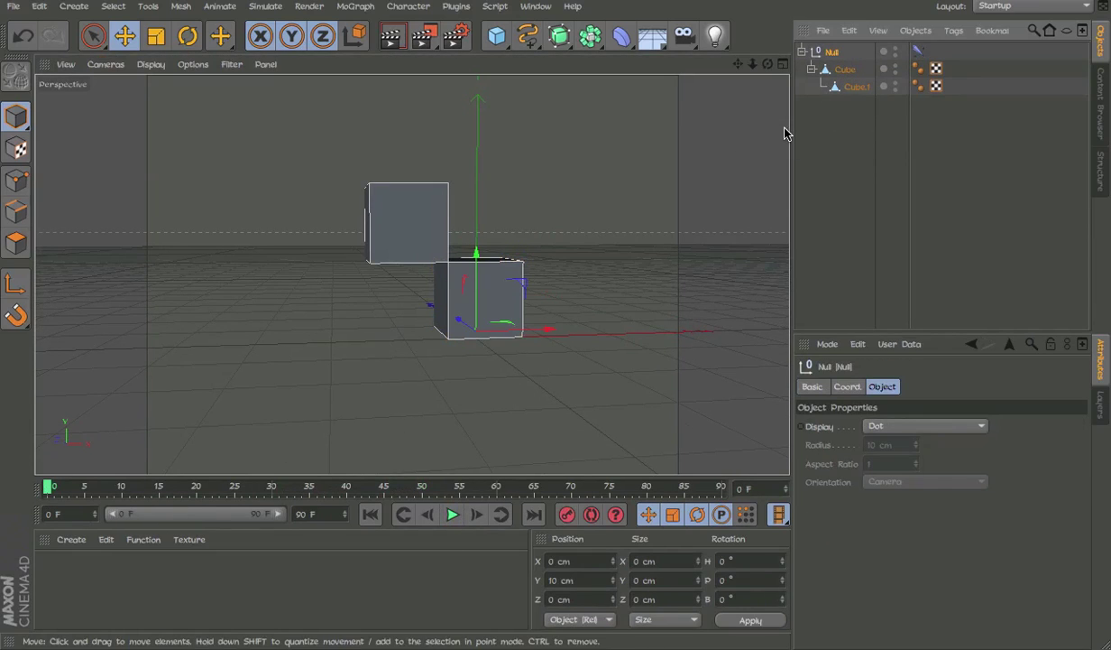
pyautogui.press('r')
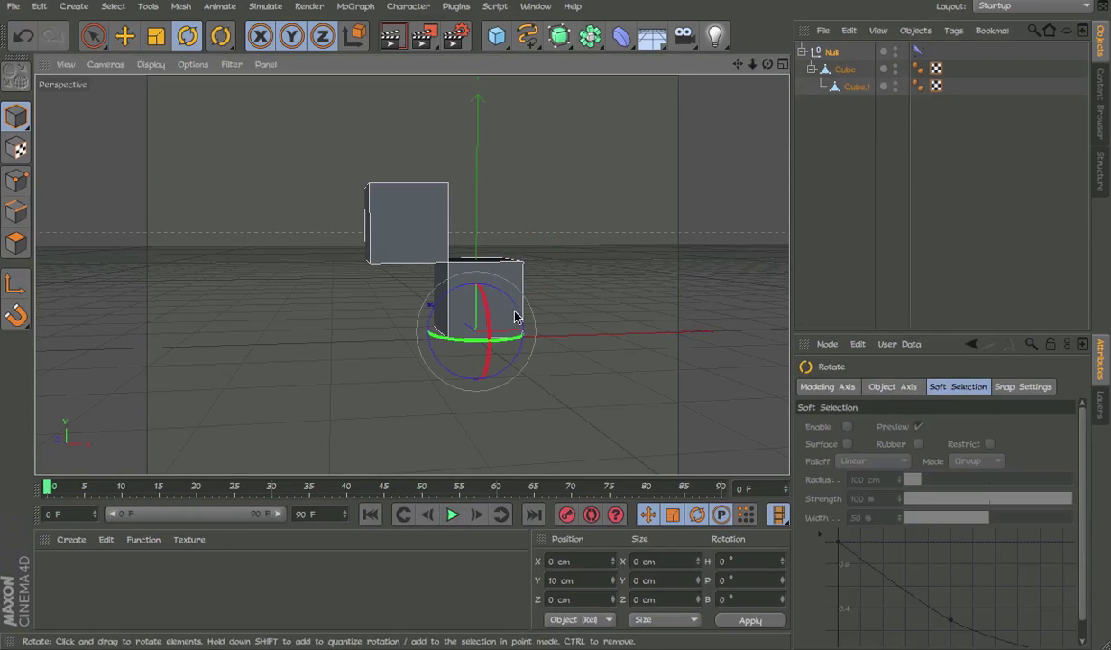
pyautogui.moveTo(514, 313); pyautogui.dragTo(507, 320)
pyautogui.hotkey('ctrl', 'z')
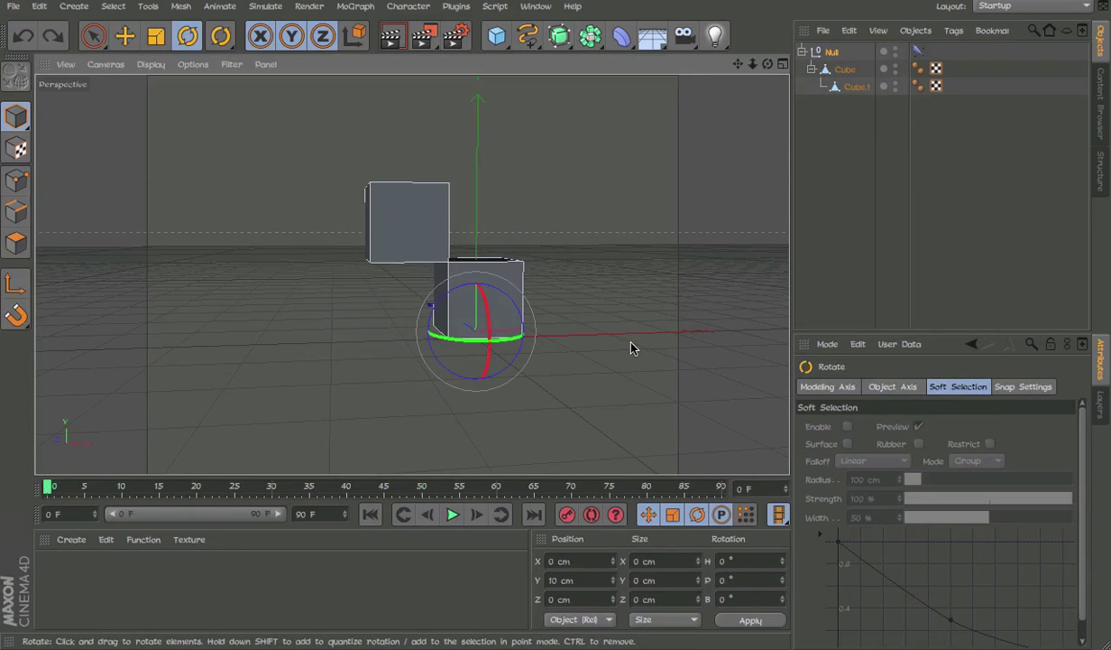
pyautogui.keyDown('alt'); pyautogui.moveTo(631, 347); pyautogui.dragTo(658, 341); pyautogui.keyUp('alt')
pyautogui.keyDown('alt'); pyautogui.moveTo(470, 216); pyautogui.dragTo(578, 178); pyautogui.keyUp('alt')
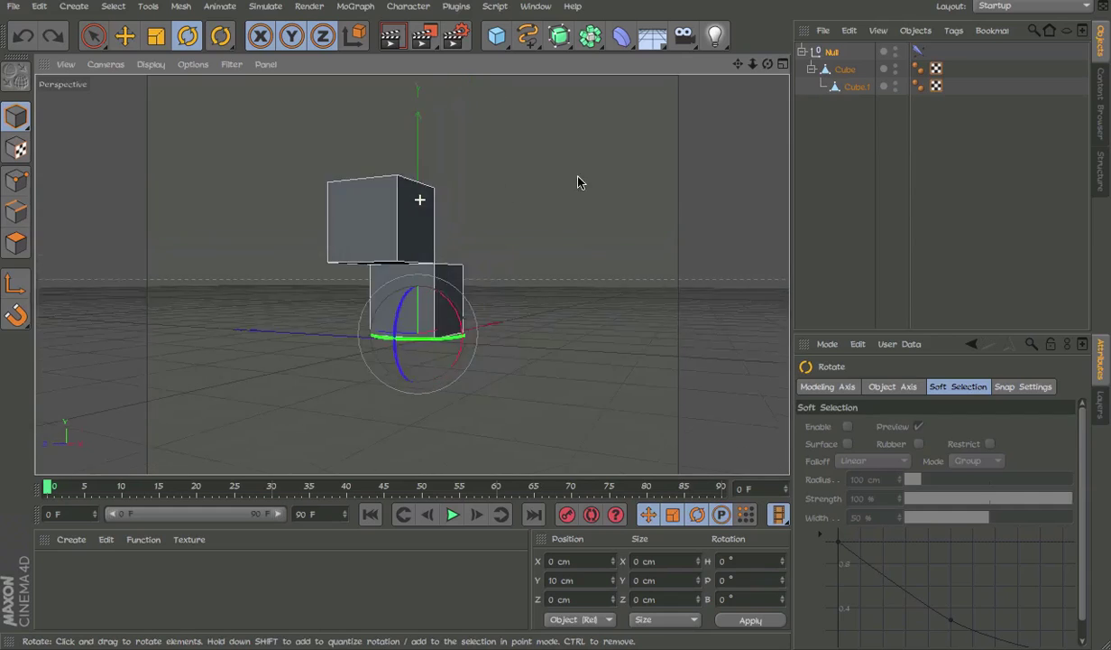
pyautogui.click(613, 0)
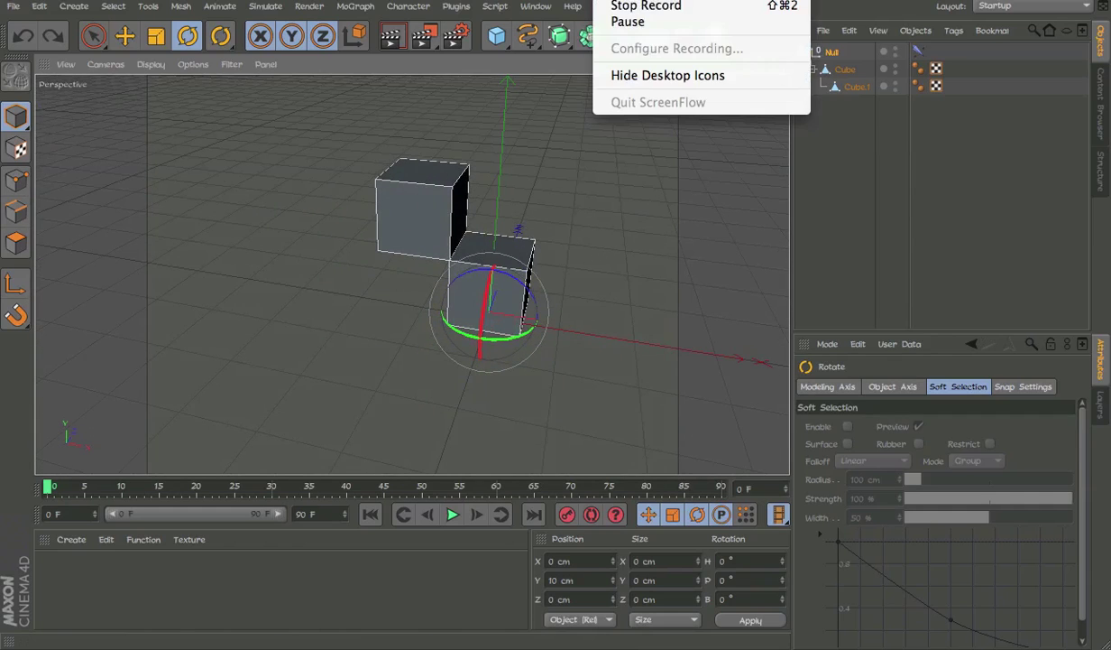